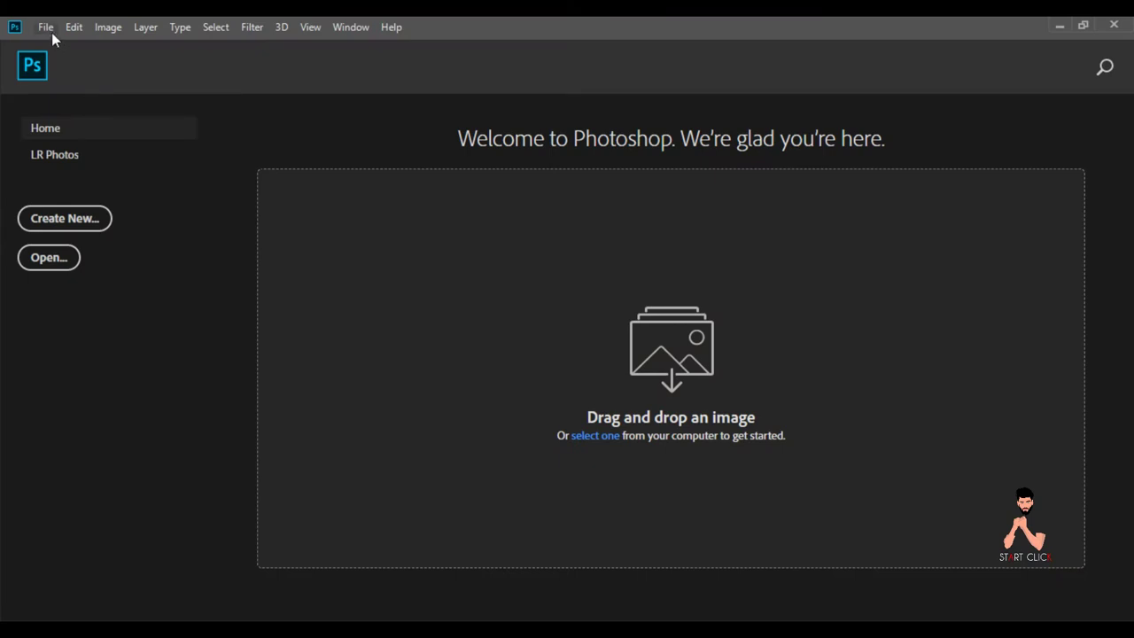
Create a blank 3000 × 3820 px, 300 ppi document from the recent preset and open the desert background JPG.
left_click(51, 32)
left_click(55, 42)
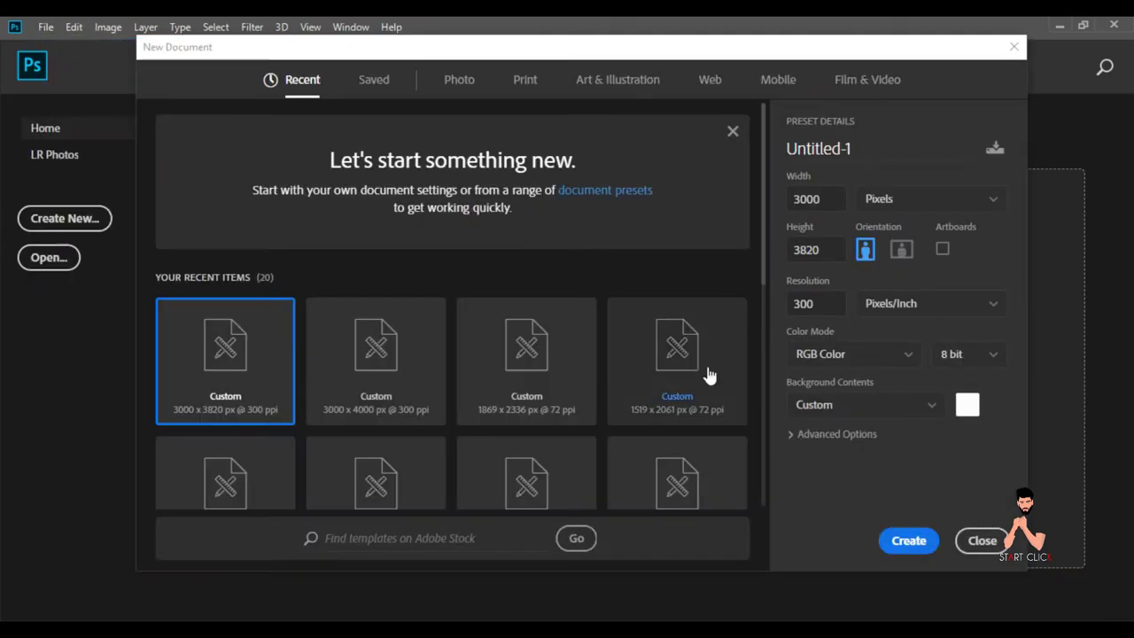
left_click(898, 548)
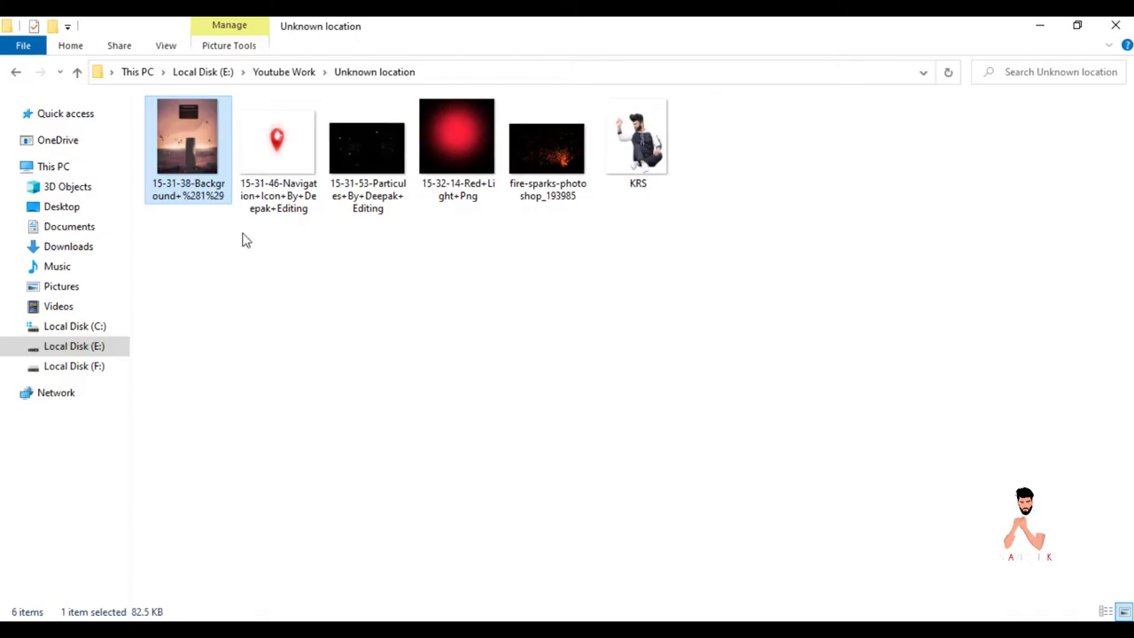
mouse_move(193, 161)
left_mouse_down()
mouse_move(421, 483)
mouse_move(381, 83)
left_mouse_up()
Place the background as a smart object in Untitled-1, scaled to fill the canvas.
right_click(966, 191)
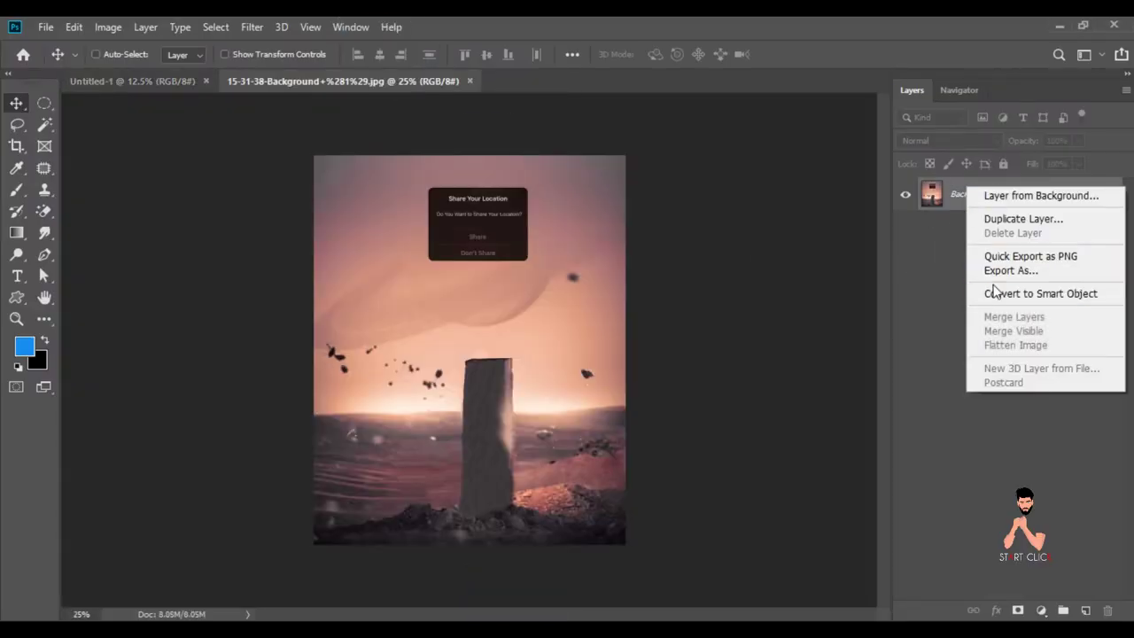
left_click(993, 294)
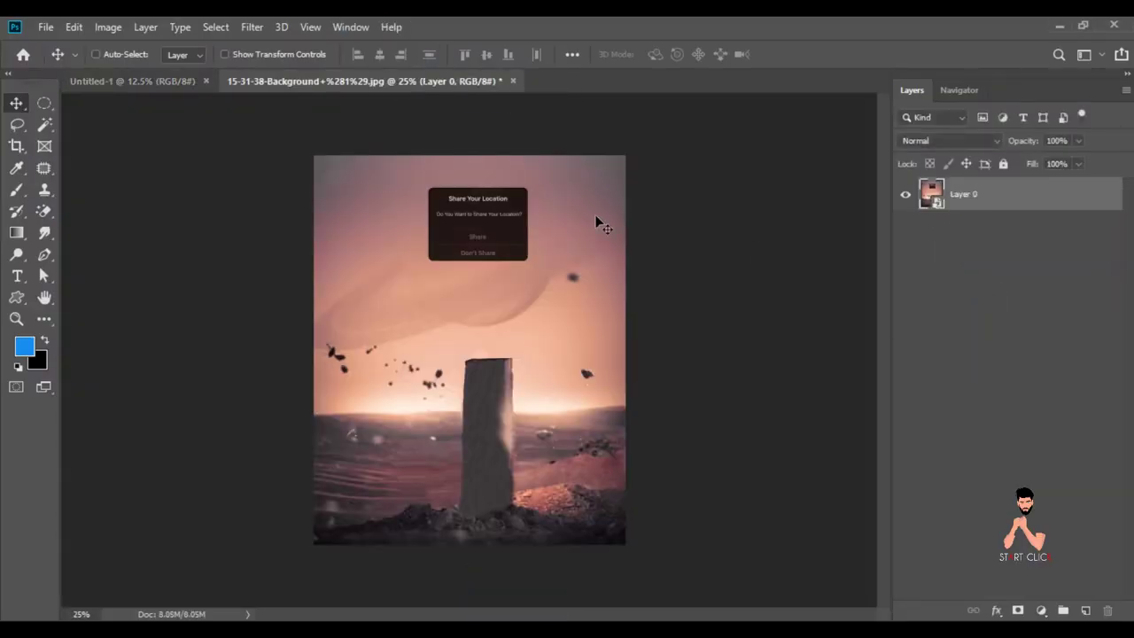
mouse_move(524, 208)
left_mouse_down()
mouse_move(436, 295)
mouse_move(464, 312)
left_mouse_up()
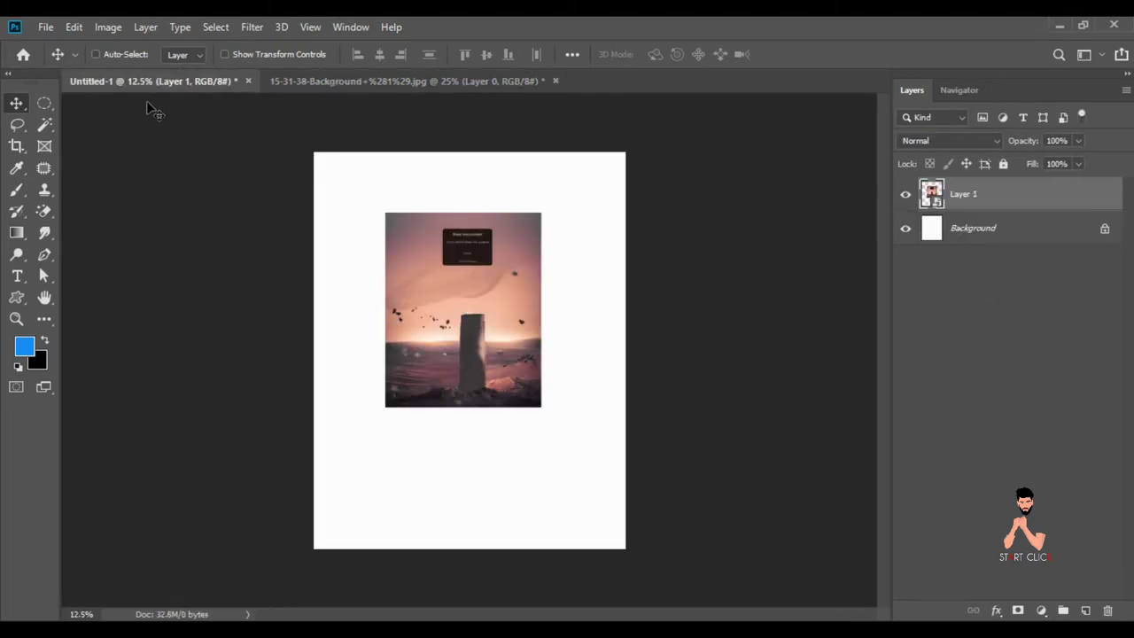
left_click(74, 27)
left_click(164, 386)
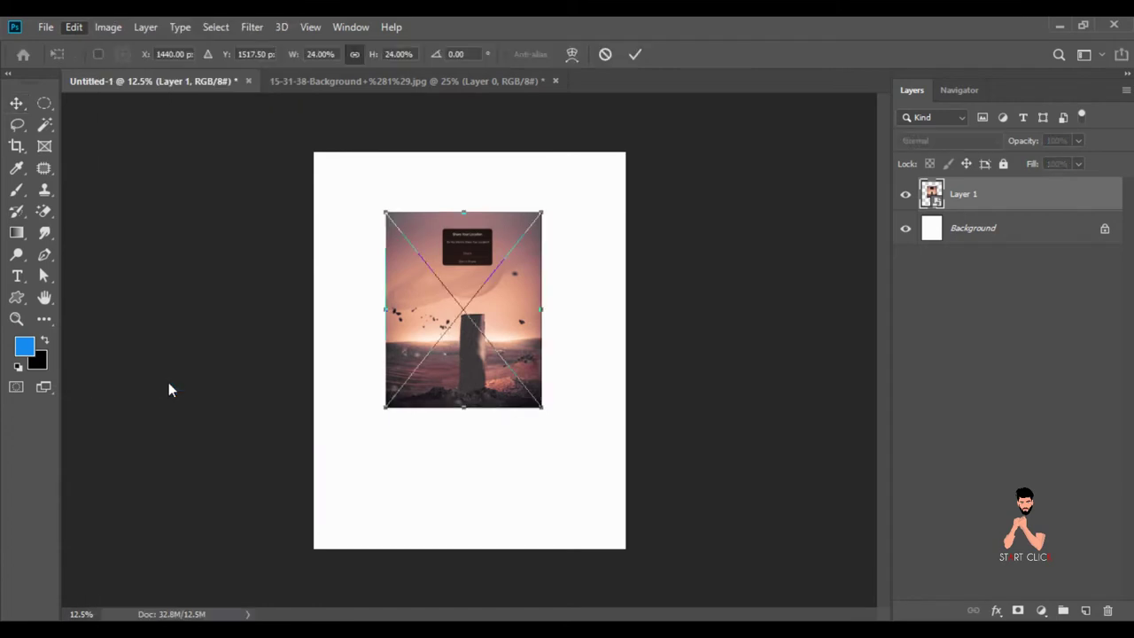
mouse_move(381, 208)
left_mouse_down()
mouse_move(316, 172)
mouse_move(312, 151)
left_mouse_up()
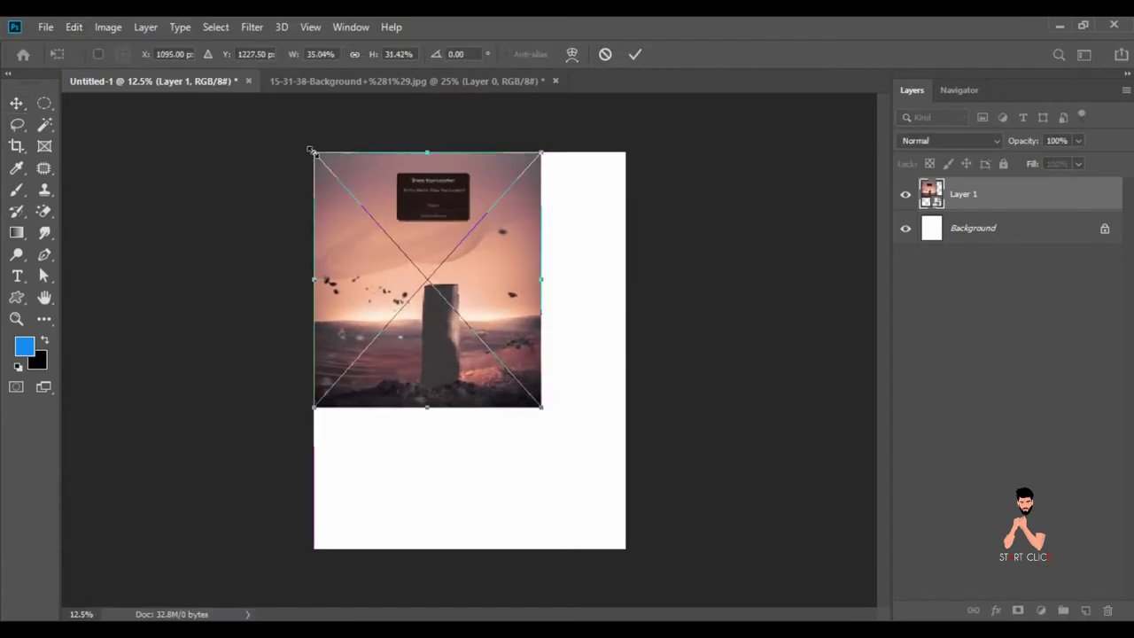
left_click_drag(536, 410, 623, 549)
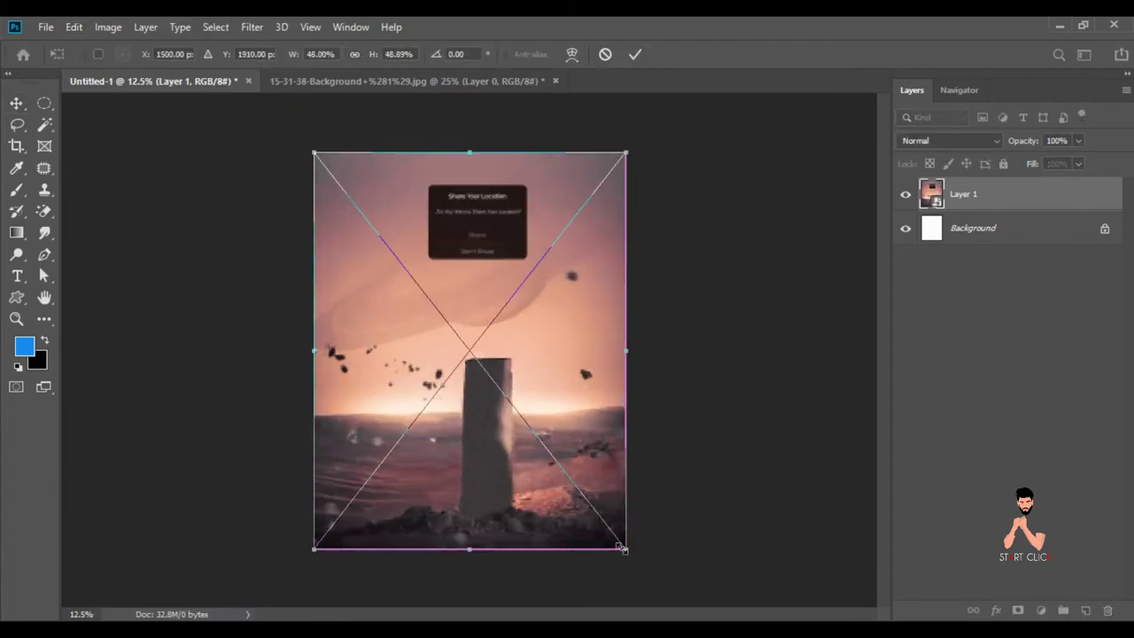
left_click(18, 106)
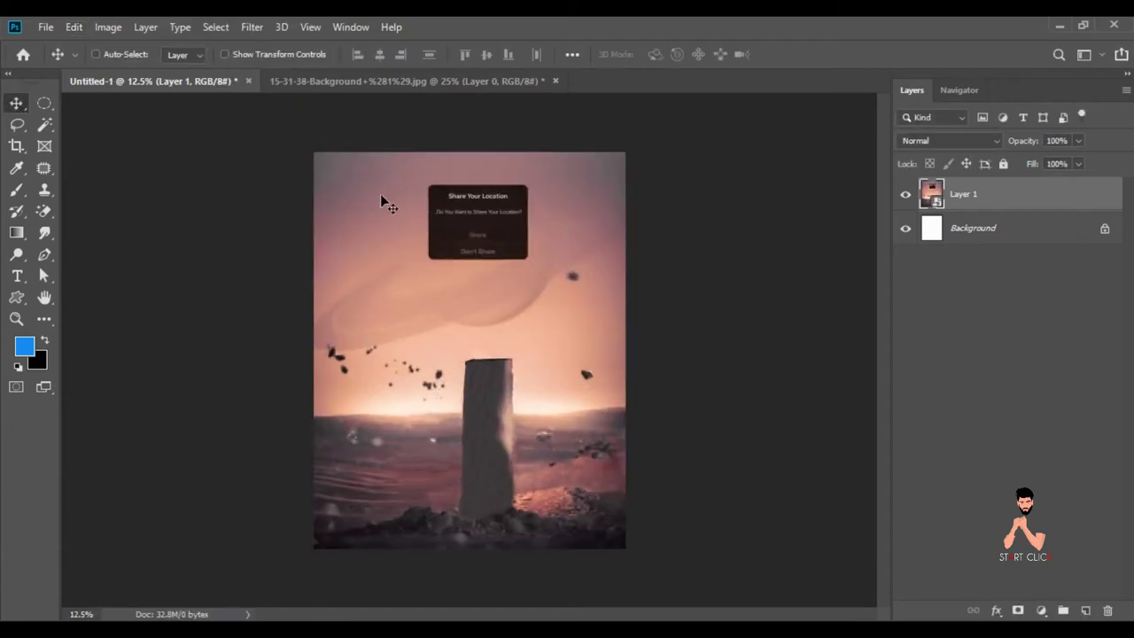
Close the original background unsaved, open KRS.png and convert the man to a smart object.
left_click(553, 81)
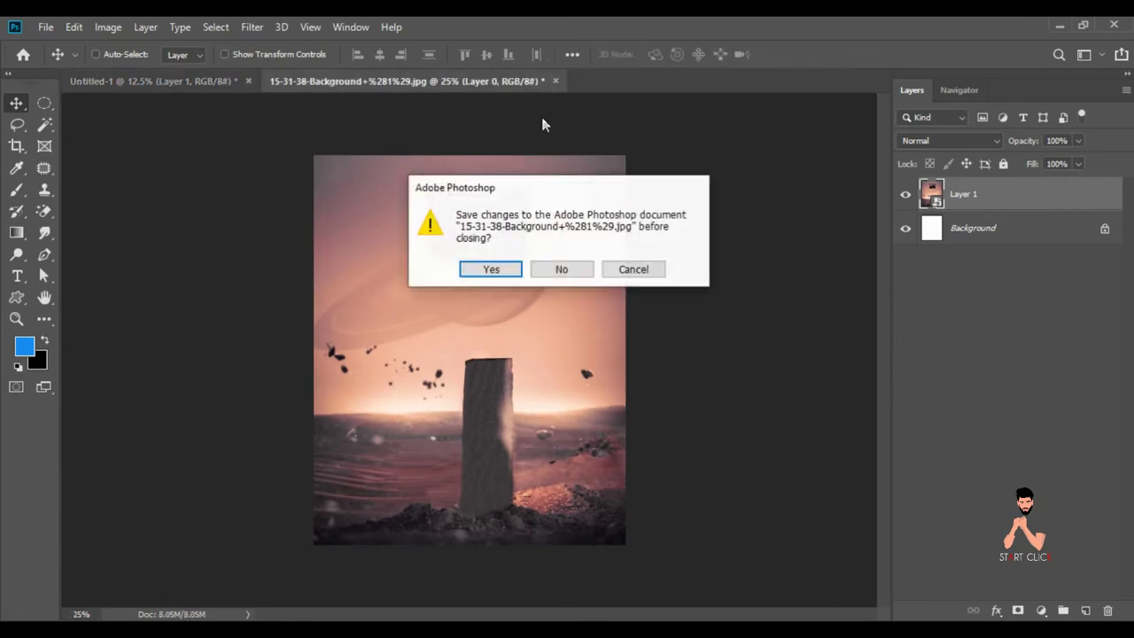
left_click(556, 274)
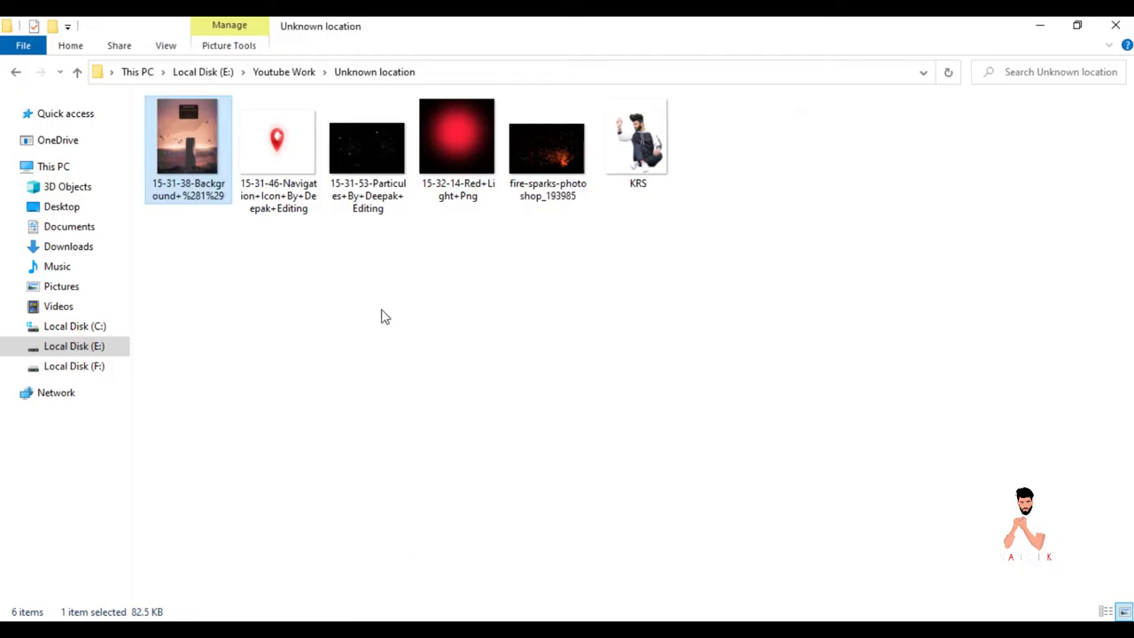
mouse_move(620, 172)
left_mouse_down()
mouse_move(494, 433)
mouse_move(367, 88)
left_mouse_up()
right_click(952, 206)
left_click(850, 249)
Drop the man into Untitled-1 as Layer 2, scaled to about 55% beside the pillar base.
left_click_drag(272, 160, 486, 540)
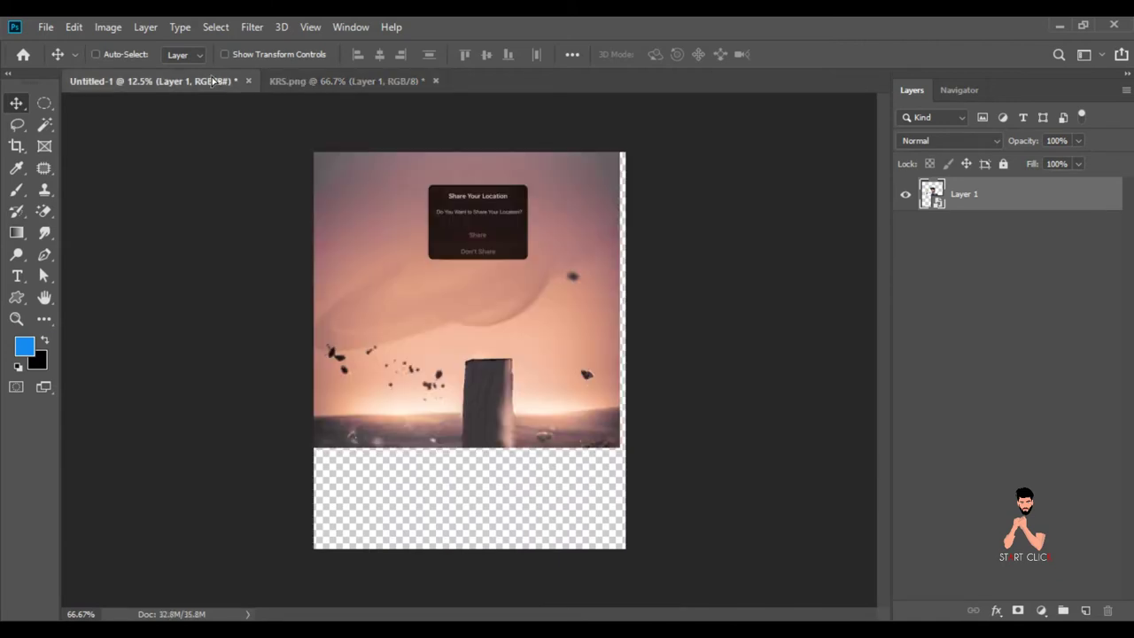
left_click_drag(482, 500, 485, 501)
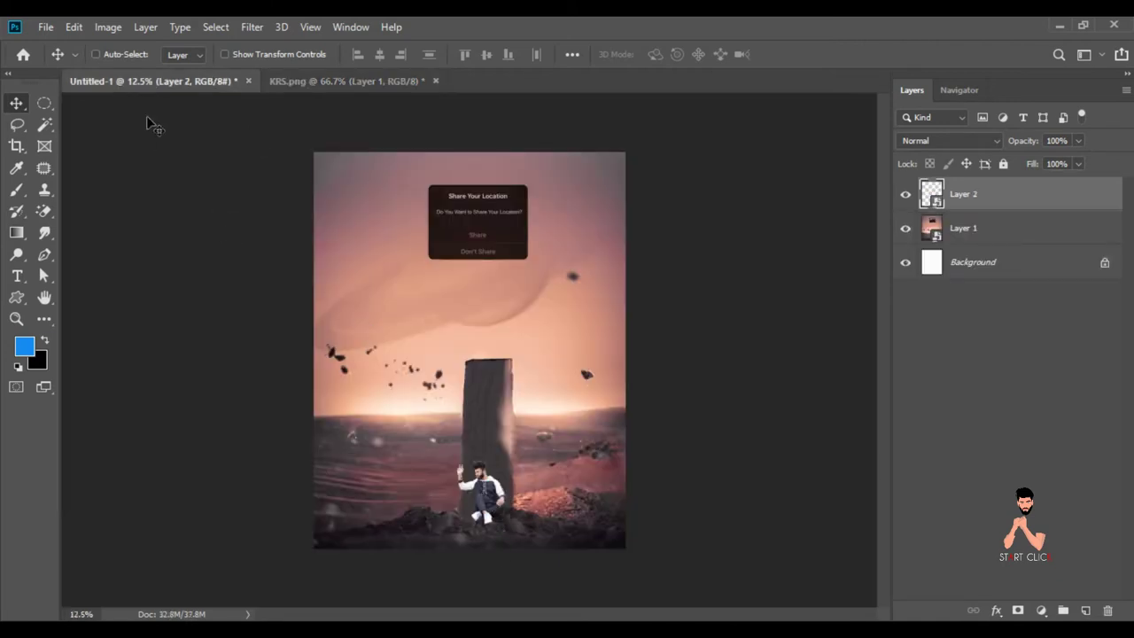
left_click(76, 29)
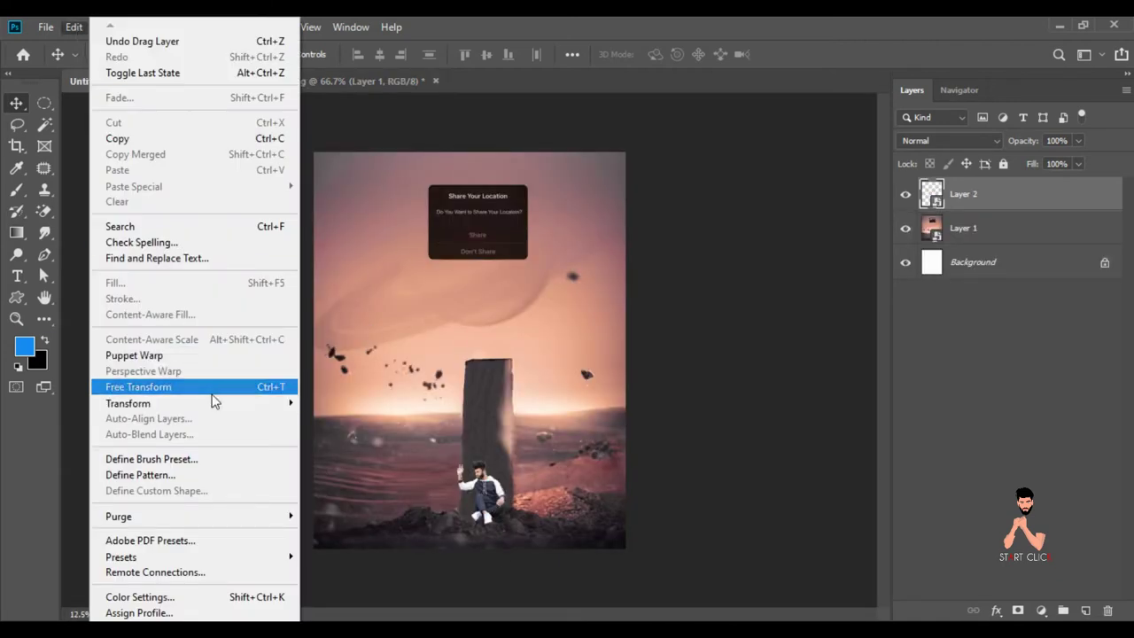
left_click(213, 386)
left_click_drag(372, 57, 417, 57)
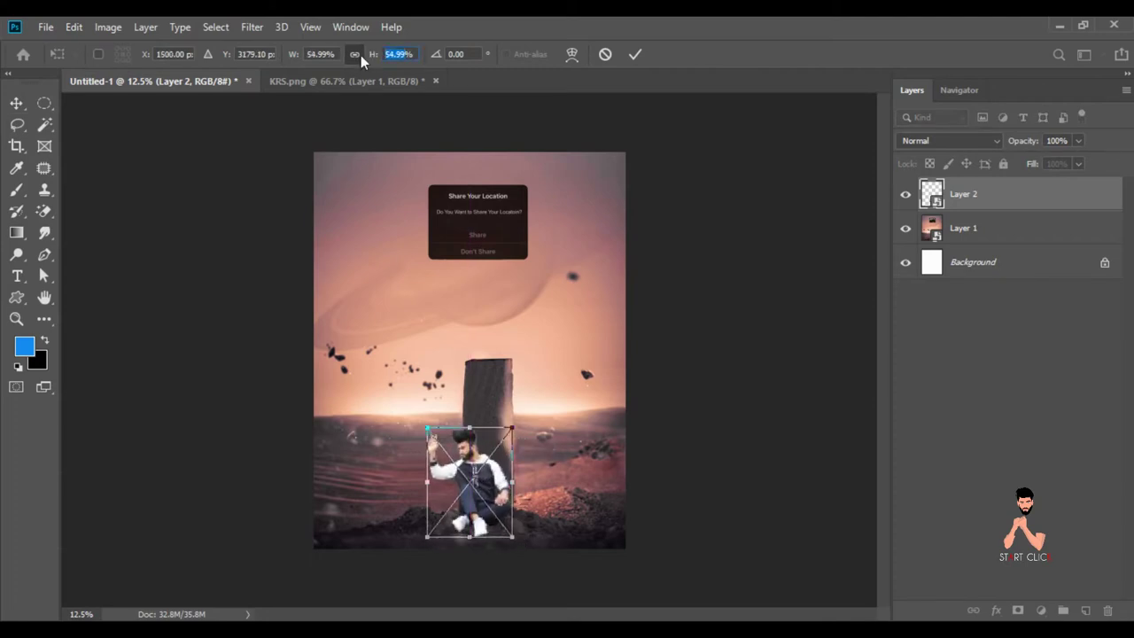
key("Return")
left_click_drag(494, 489, 498, 479)
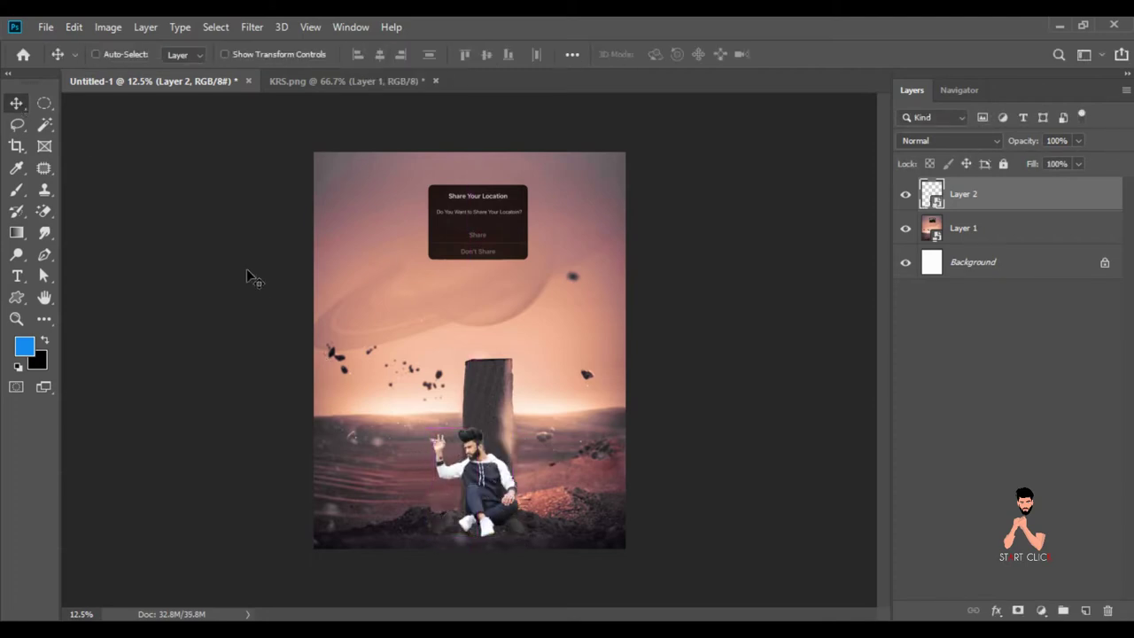
Rescale the man to 65% by the pillar, and add a new layer above the background.
left_click(74, 26)
left_click(173, 388)
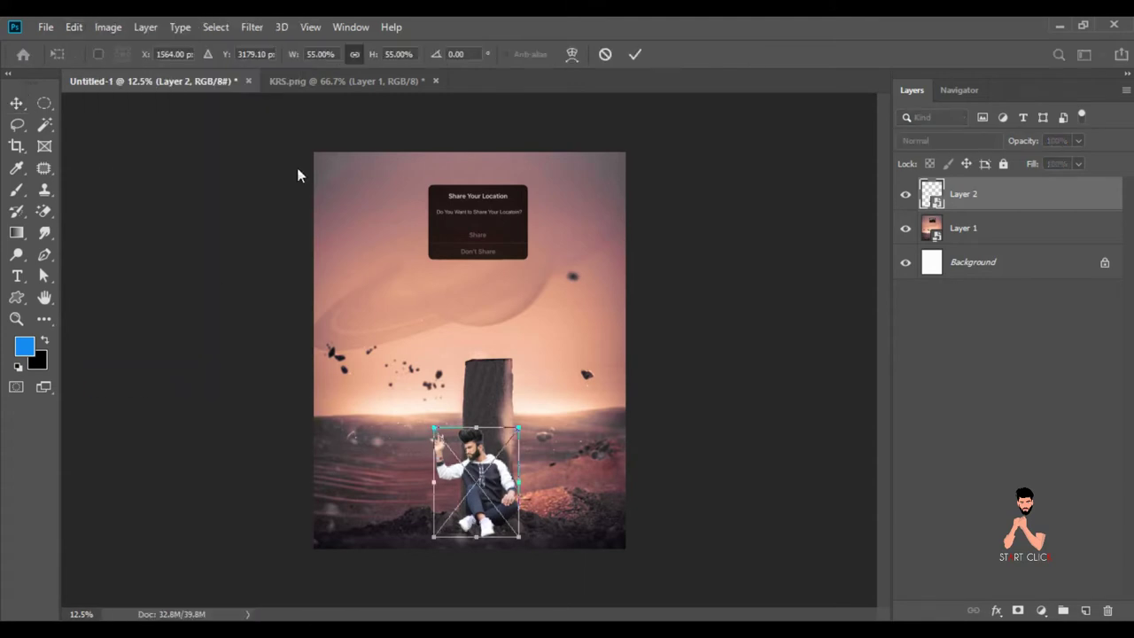
left_click_drag(370, 55, 379, 55)
left_click_drag(481, 464, 476, 454)
left_click_drag(370, 57, 372, 57)
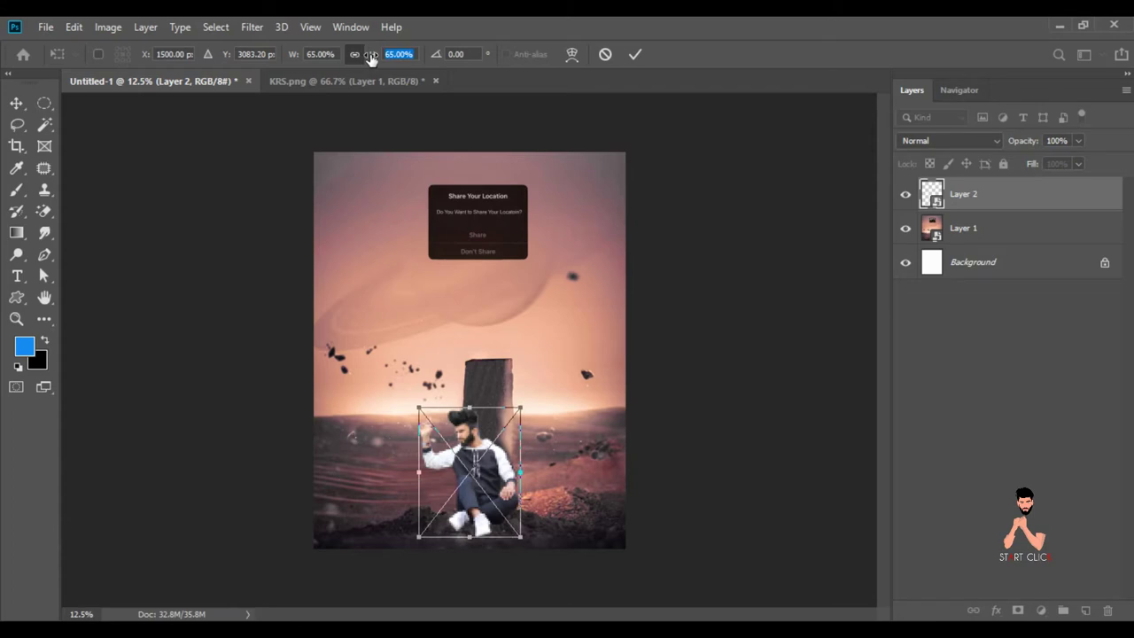
left_click(16, 105)
left_click(963, 228)
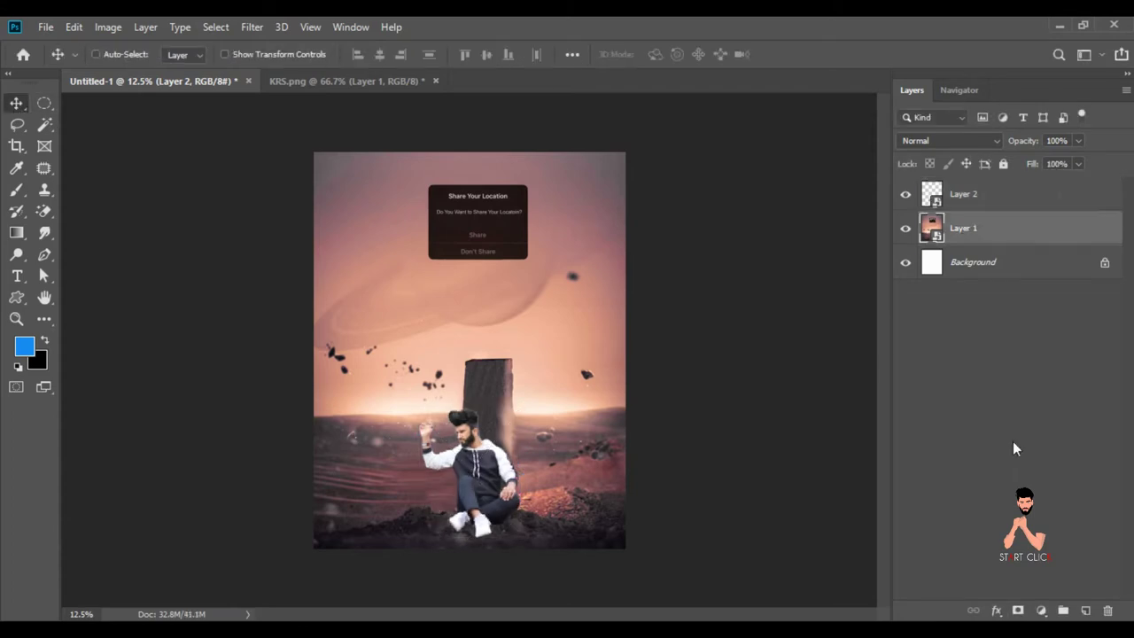
left_click(1084, 609)
Paint soft black shadow with a large brush on the new layer, set to 60% fill.
left_click(15, 189)
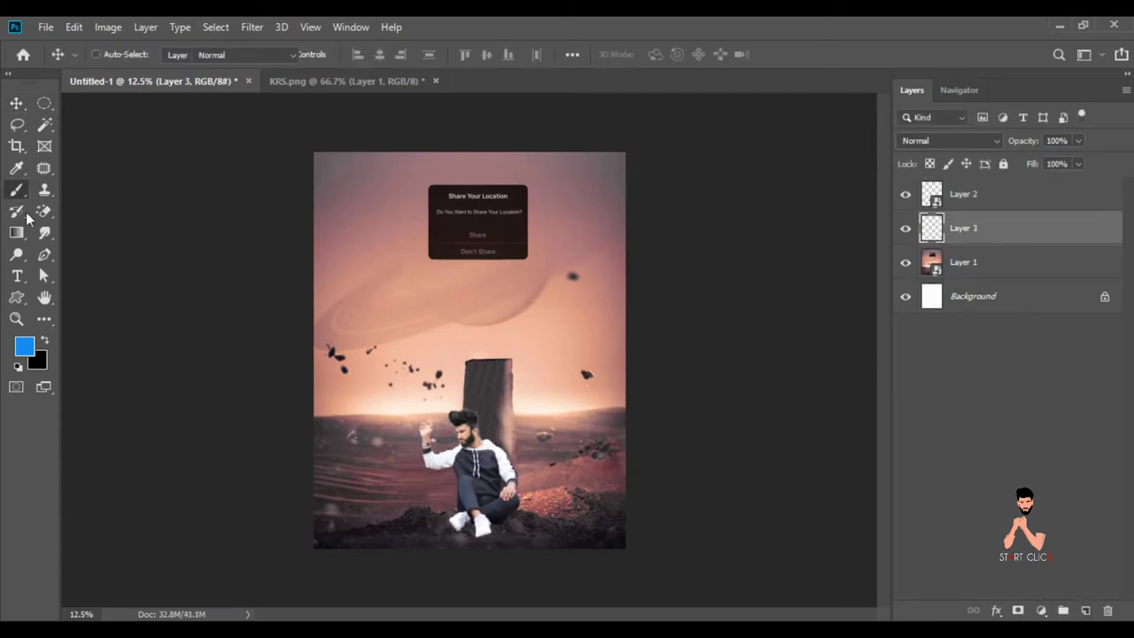
left_click(45, 340)
right_click(492, 511)
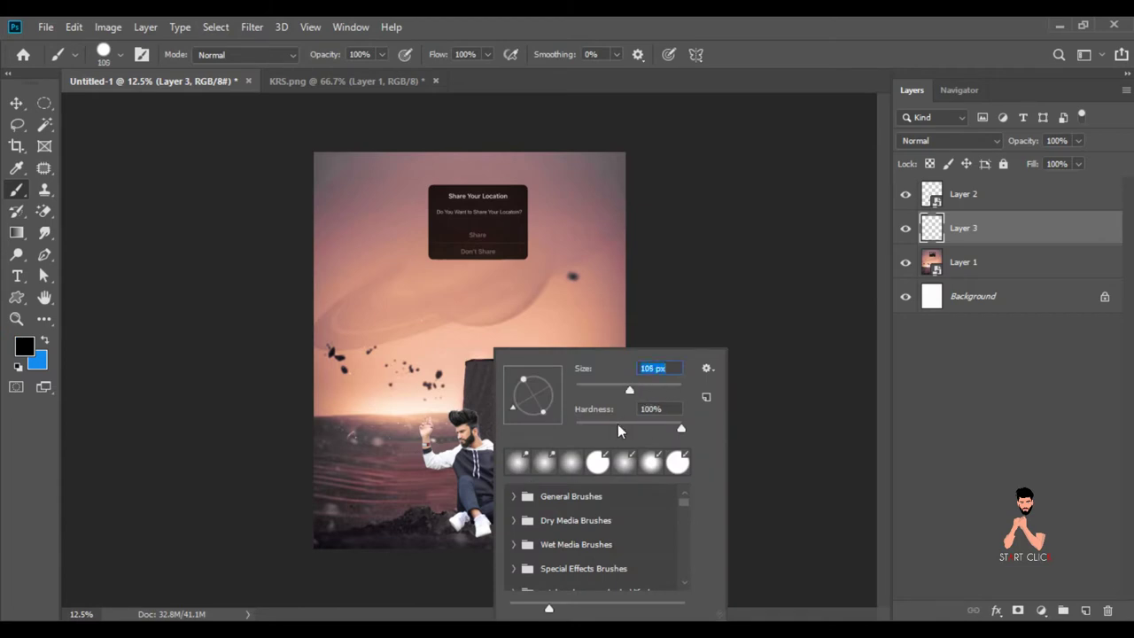
type("60")
key("Return")
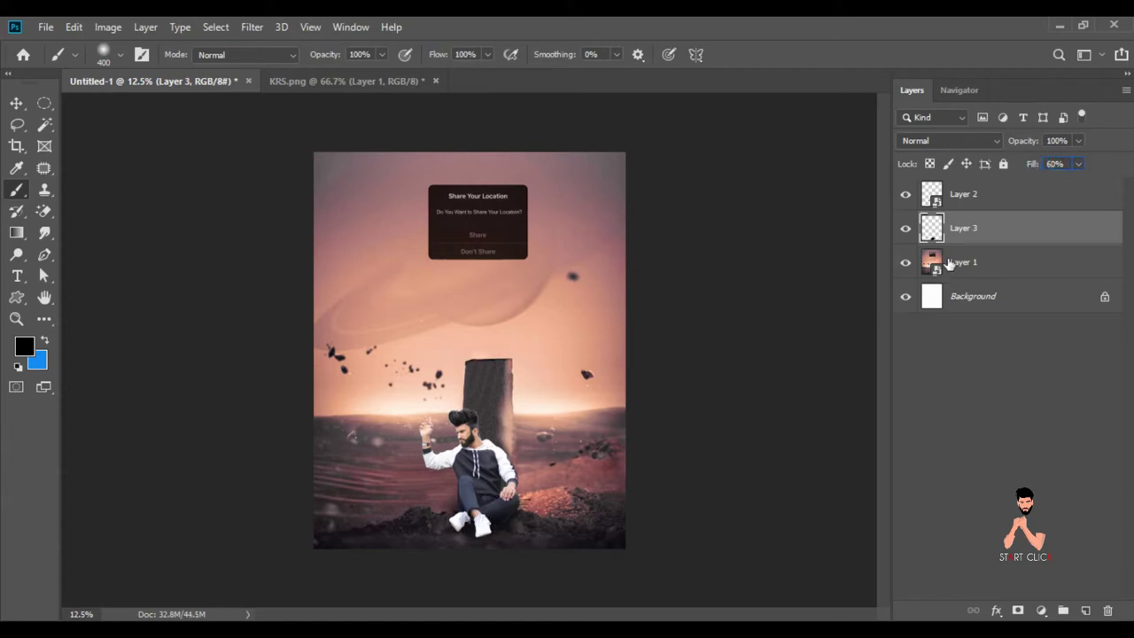
left_click(18, 104)
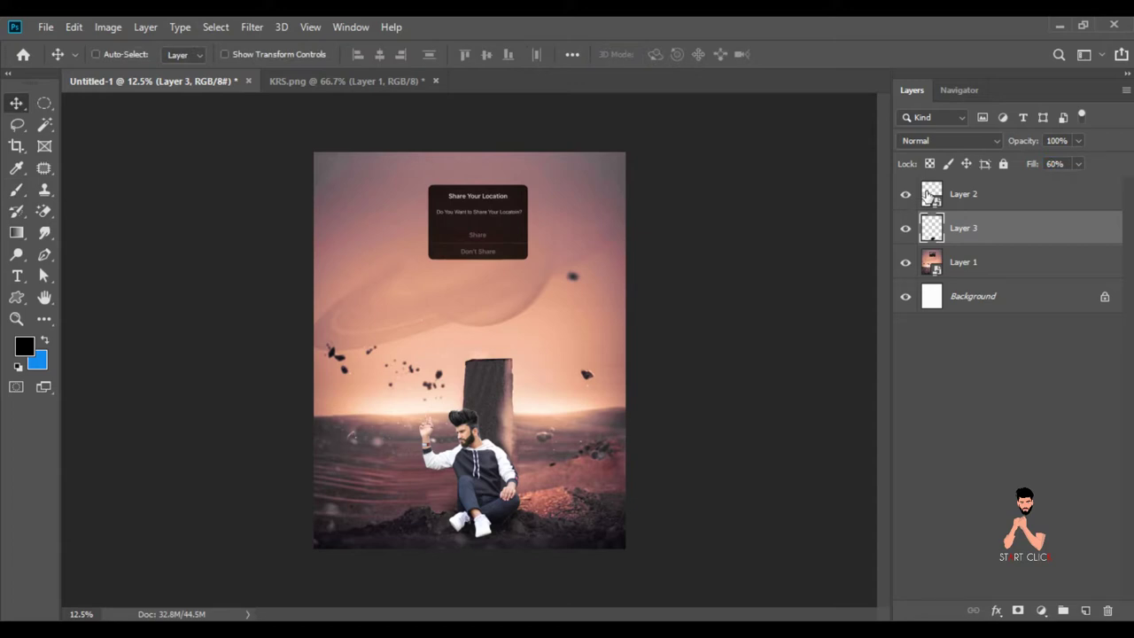
left_click(961, 196)
Add a 90° linear Gradient Fill layer over the man, shifted down, then zoom in.
left_click(1040, 610)
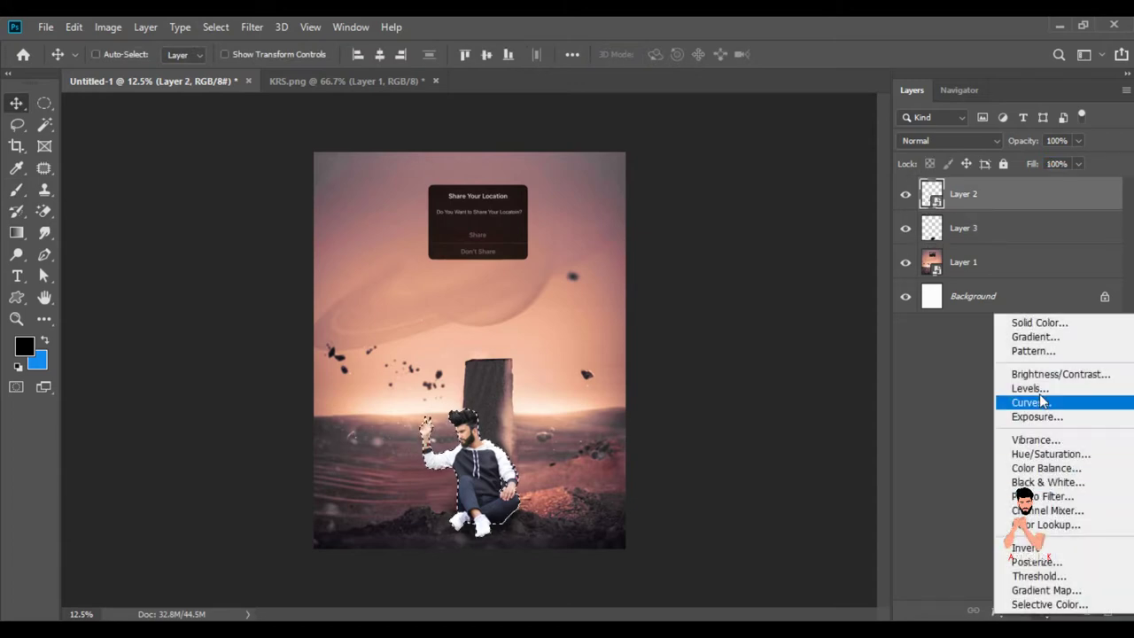
left_click(1045, 337)
left_click_drag(502, 479, 500, 531)
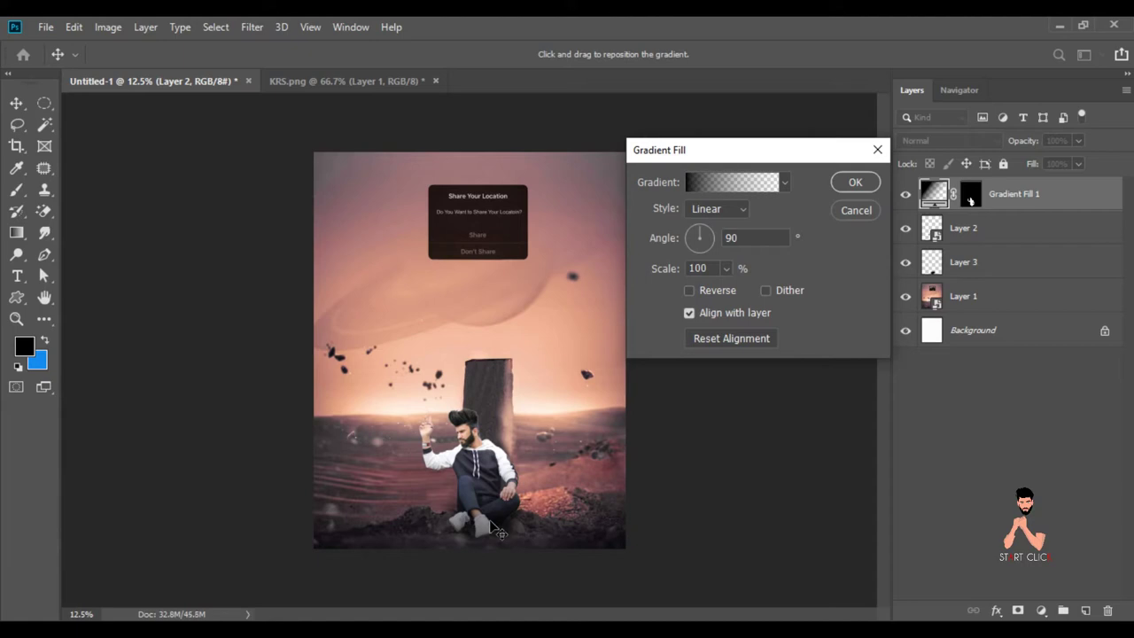
left_click(855, 186)
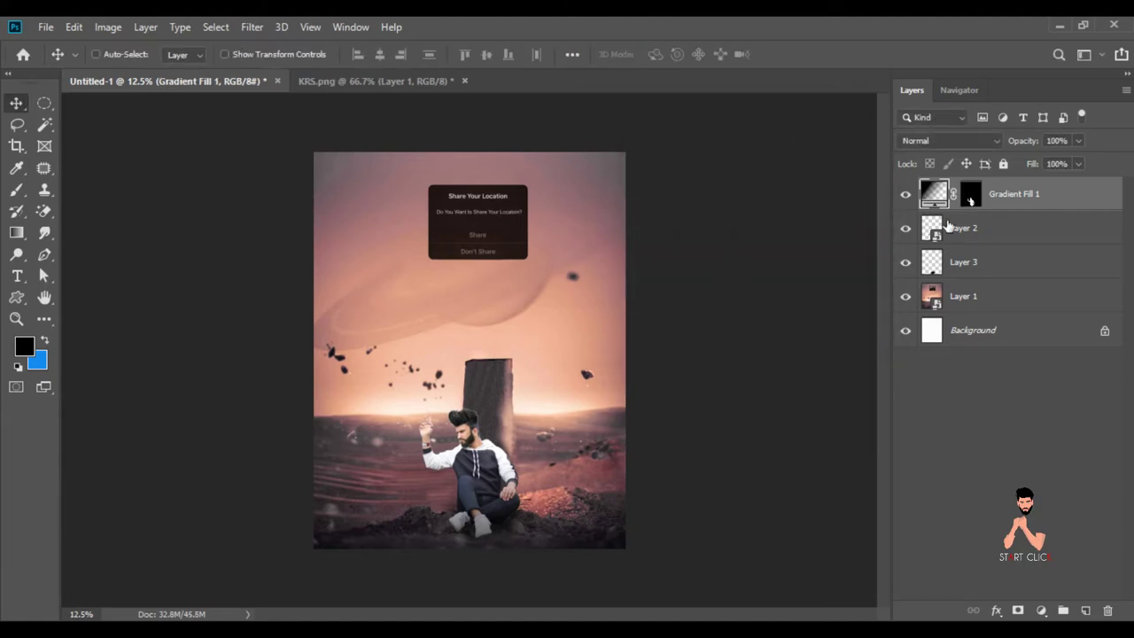
key("ctrl+plus")
Sample the peach background colour, load the man's selection, and add a Color-blend layer.
scroll(889, 357, "down", 3)
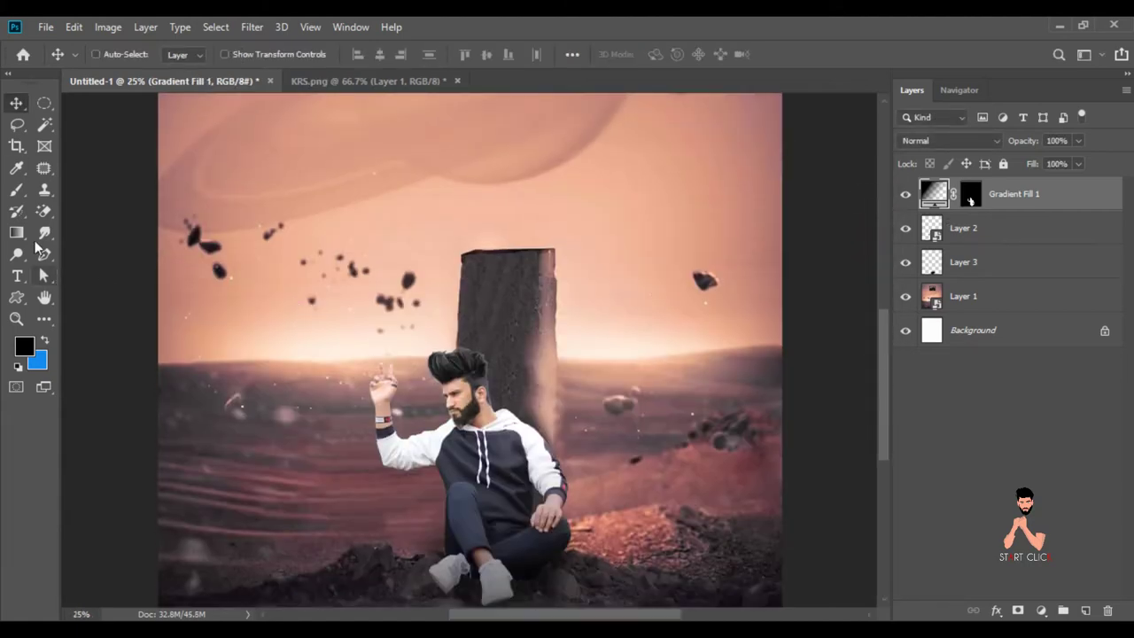
left_click(16, 170)
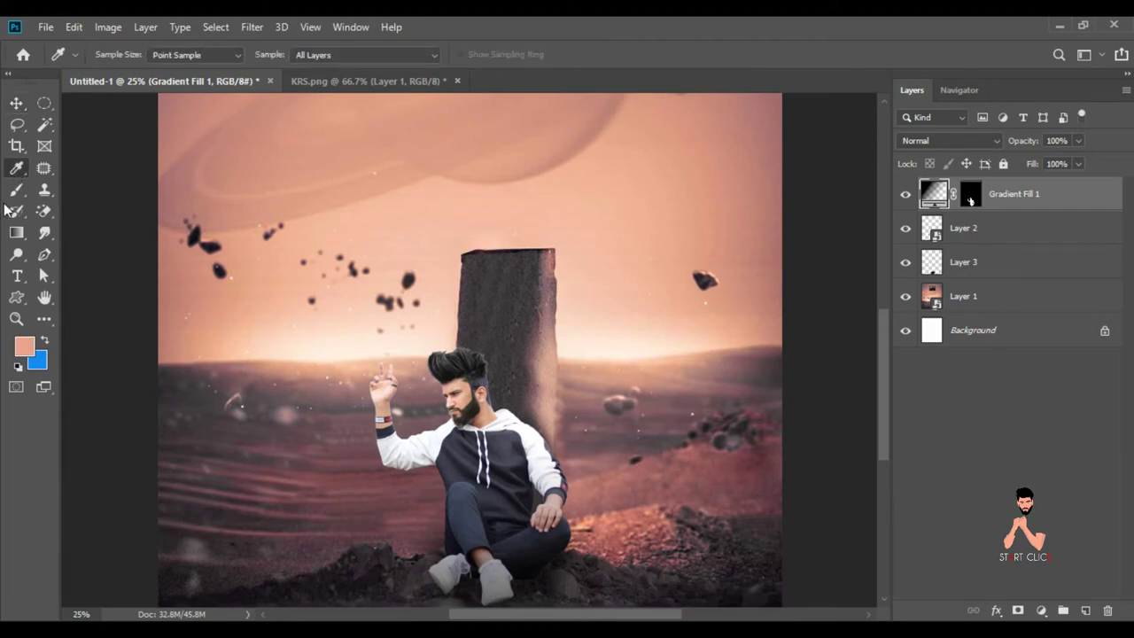
left_click(16, 188)
left_click(938, 234)
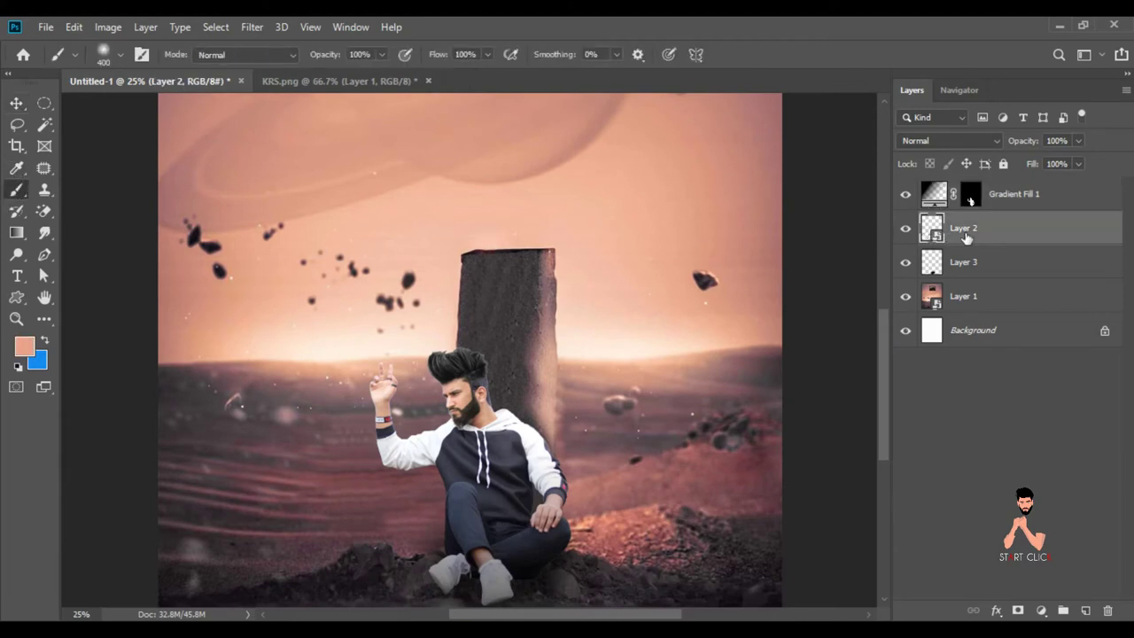
left_click(931, 227, "ctrl")
left_click(1085, 610)
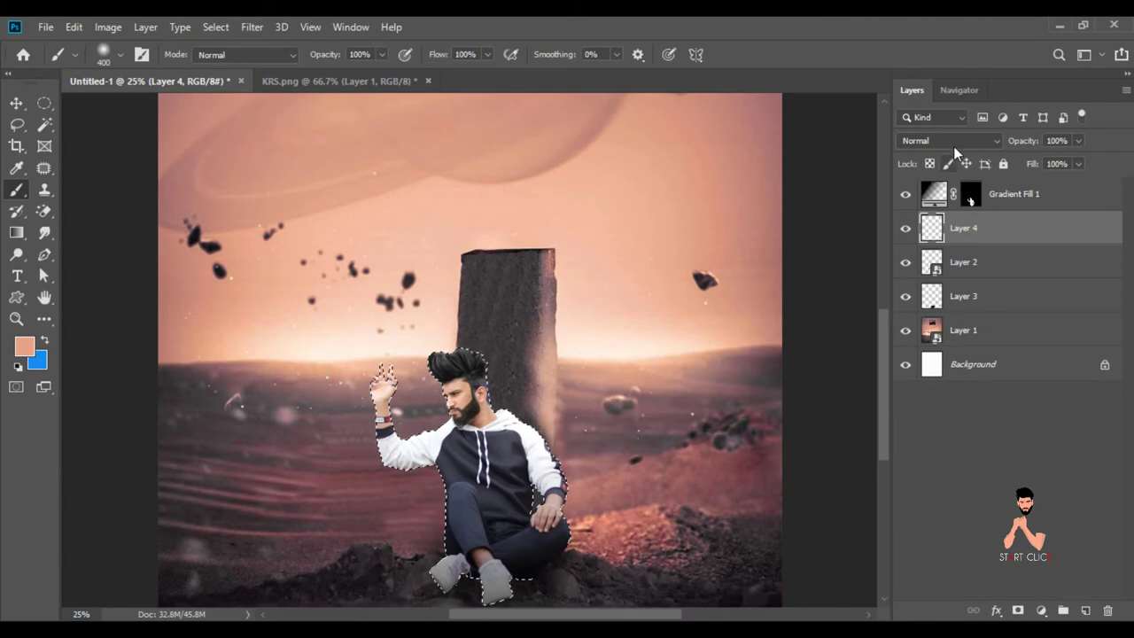
left_click(949, 140)
left_click(907, 528)
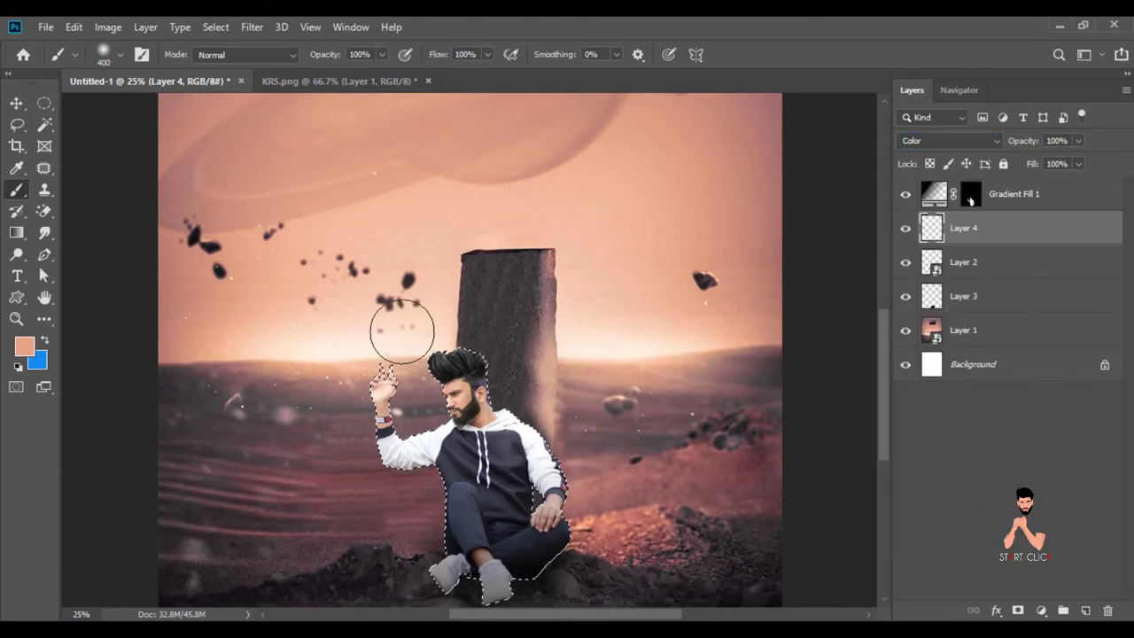
Brush the peach tint over the man at 20% opacity, then deselect.
left_click(325, 55)
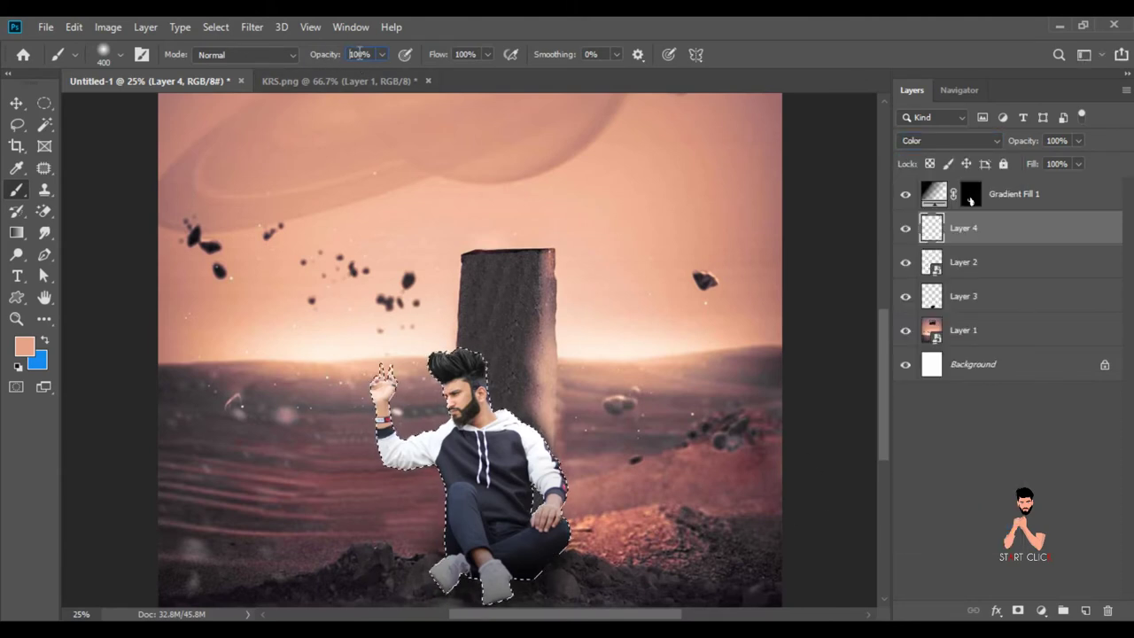
type("20")
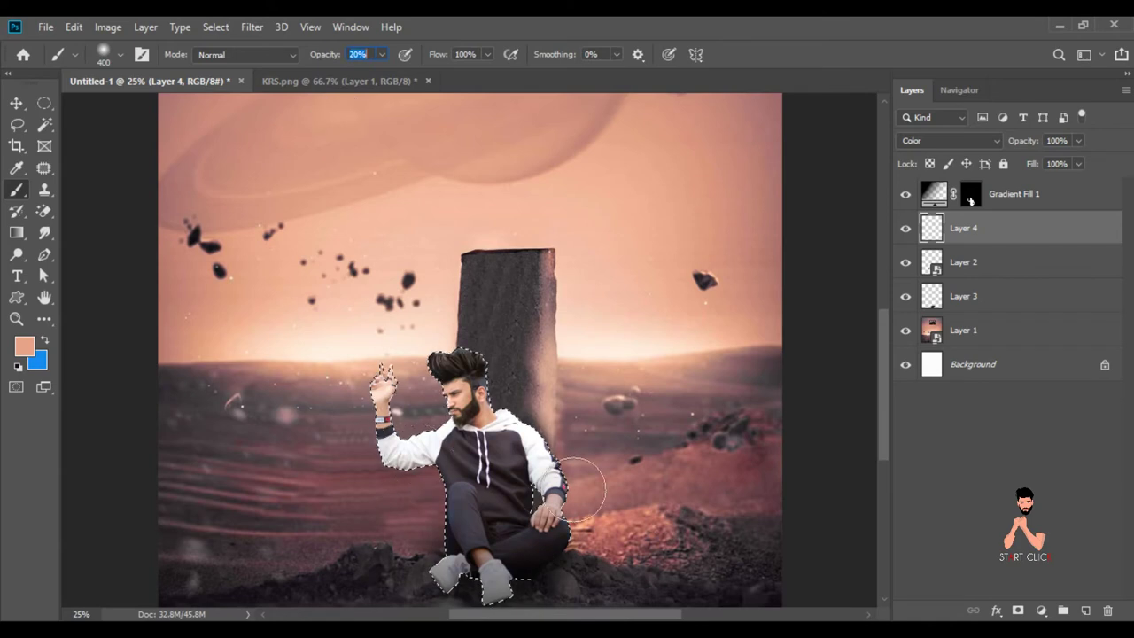
left_click_drag(389, 381, 418, 540)
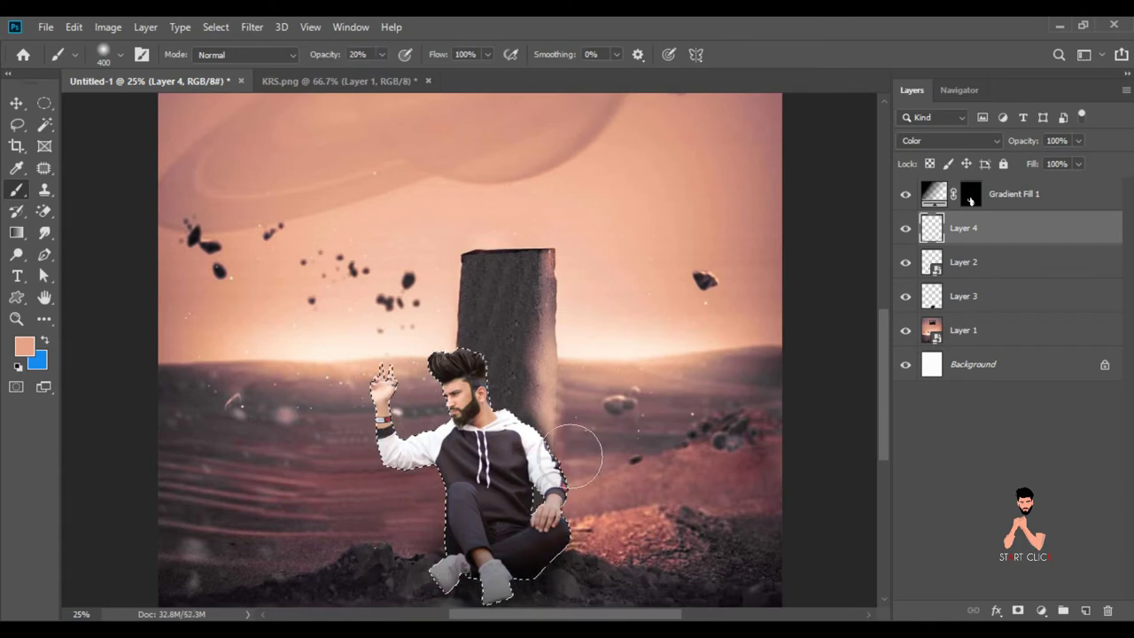
key("v")
left_click(215, 27)
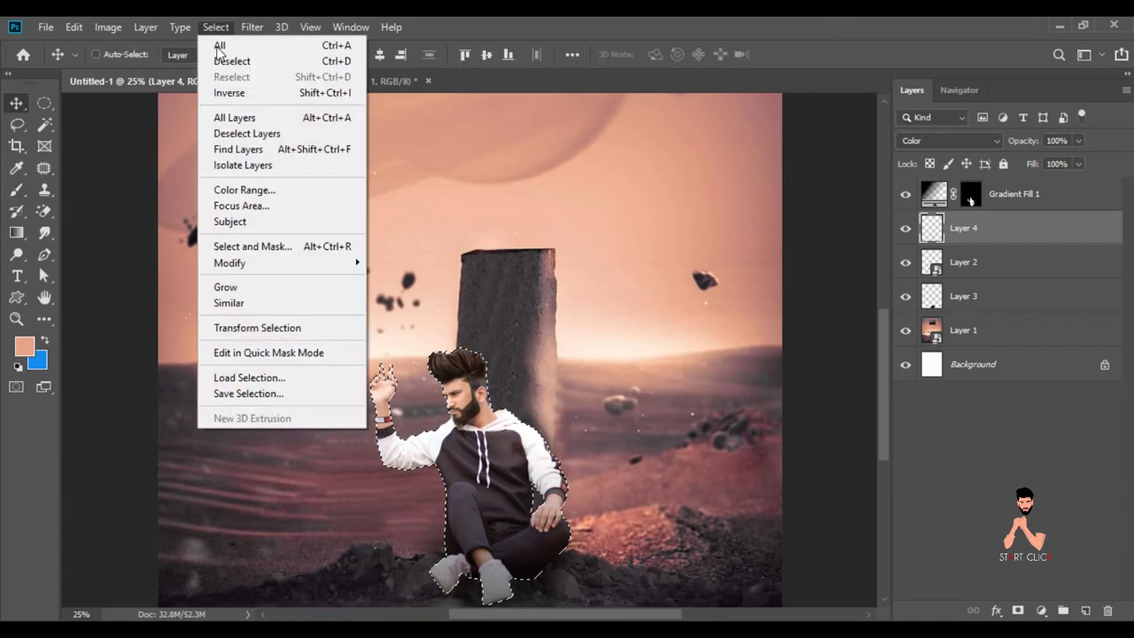
left_click(232, 59)
key("ctrl+minus")
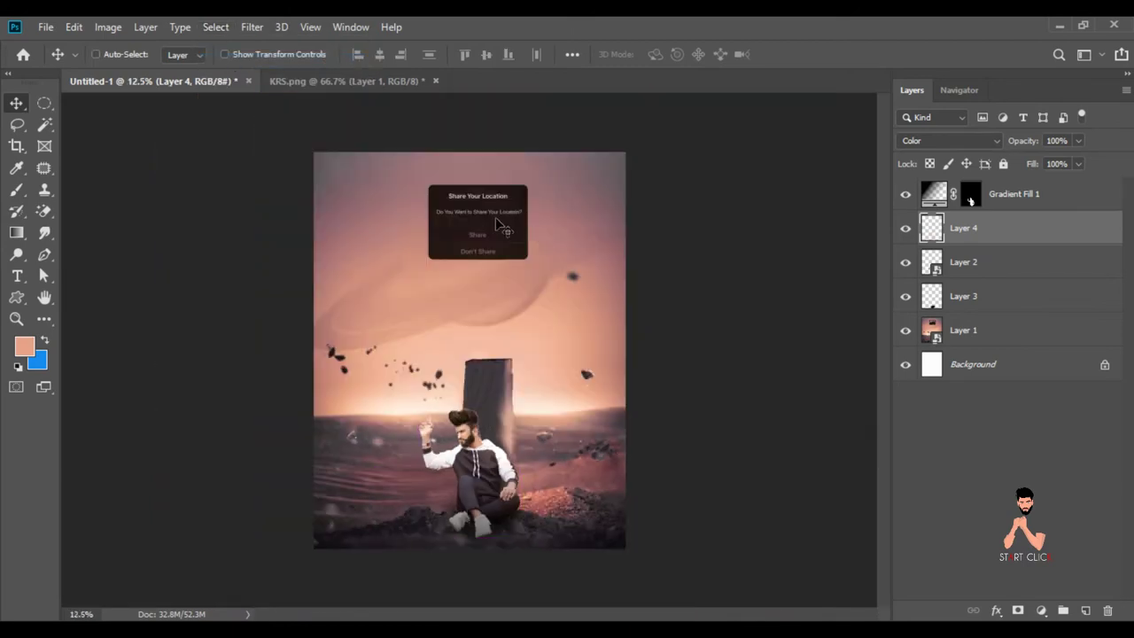
Close KRS.png unsaved, open the pin image, and bring it into the composite as a smart object.
left_click(435, 81)
left_click(561, 258)
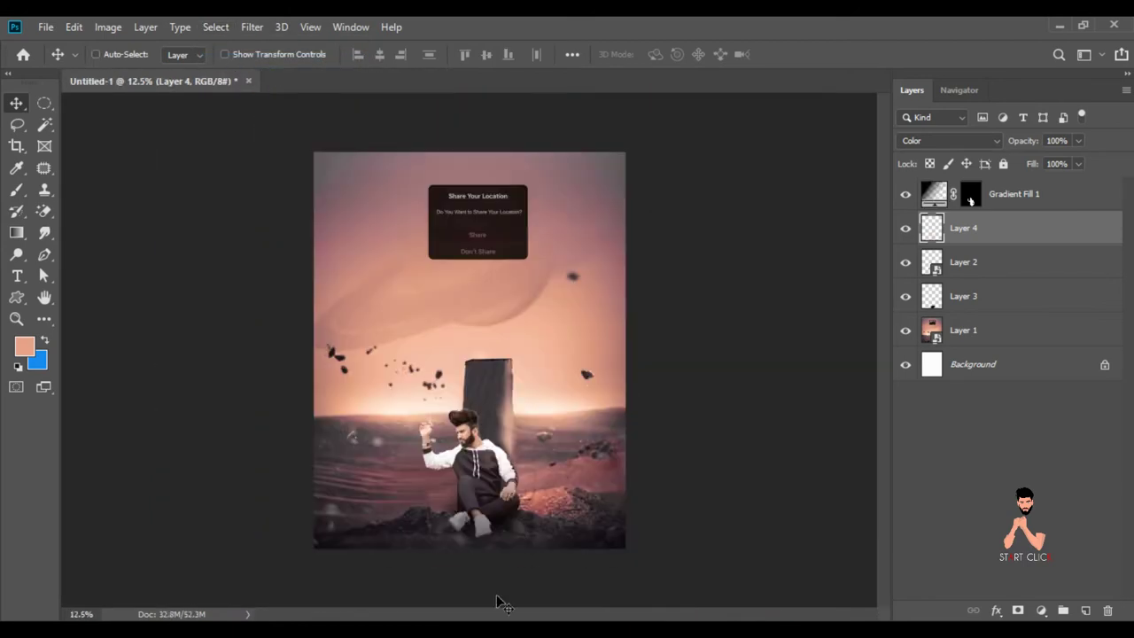
left_click_drag(278, 146, 385, 86)
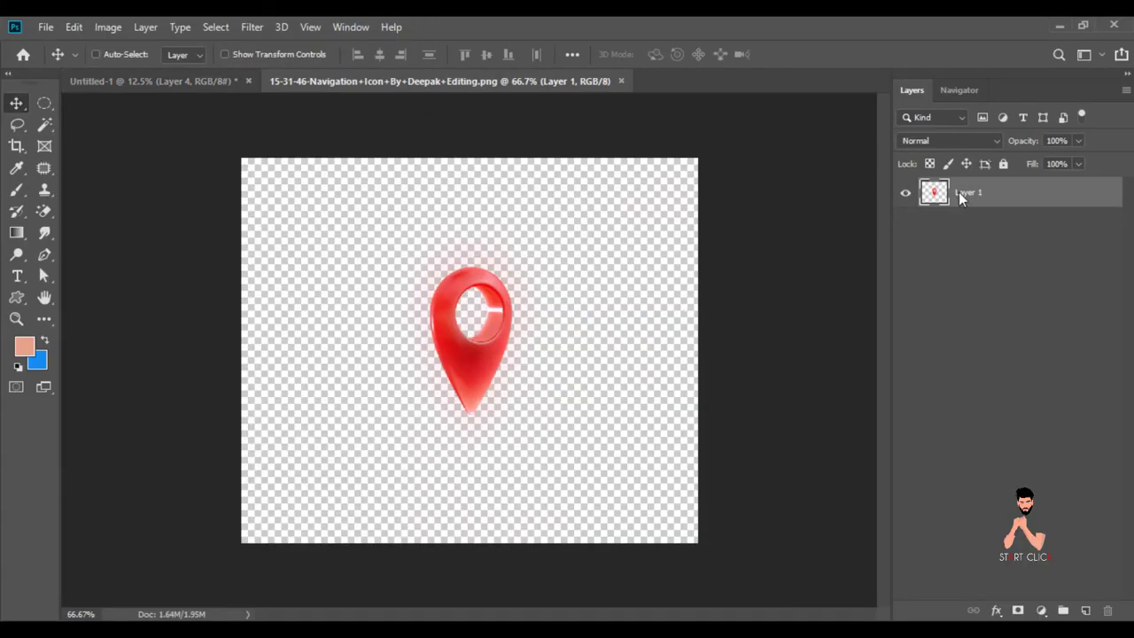
right_click(960, 197)
left_click(835, 245)
mouse_move(450, 326)
left_mouse_down()
mouse_move(219, 73)
mouse_move(431, 389)
left_mouse_up()
Position the red pin above the man's raised hand, scaled to 28% and nudged up.
key("ctrl+plus")
key("ctrl+plus")
key("ctrl+plus")
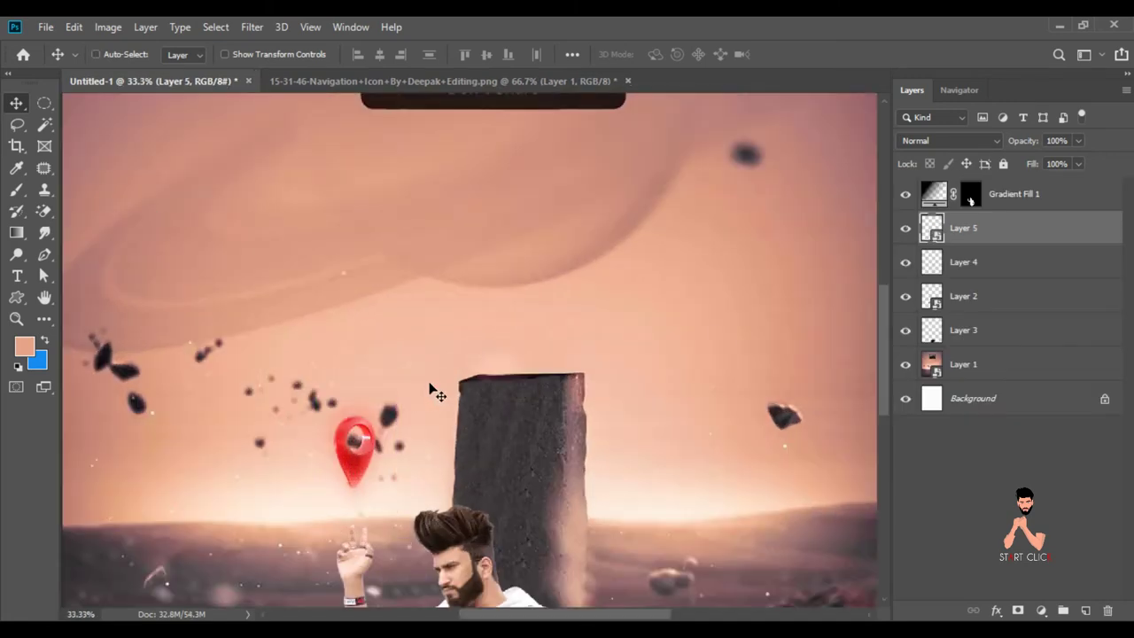
scroll(431, 390, "down", 5)
left_click_drag(355, 282, 360, 308)
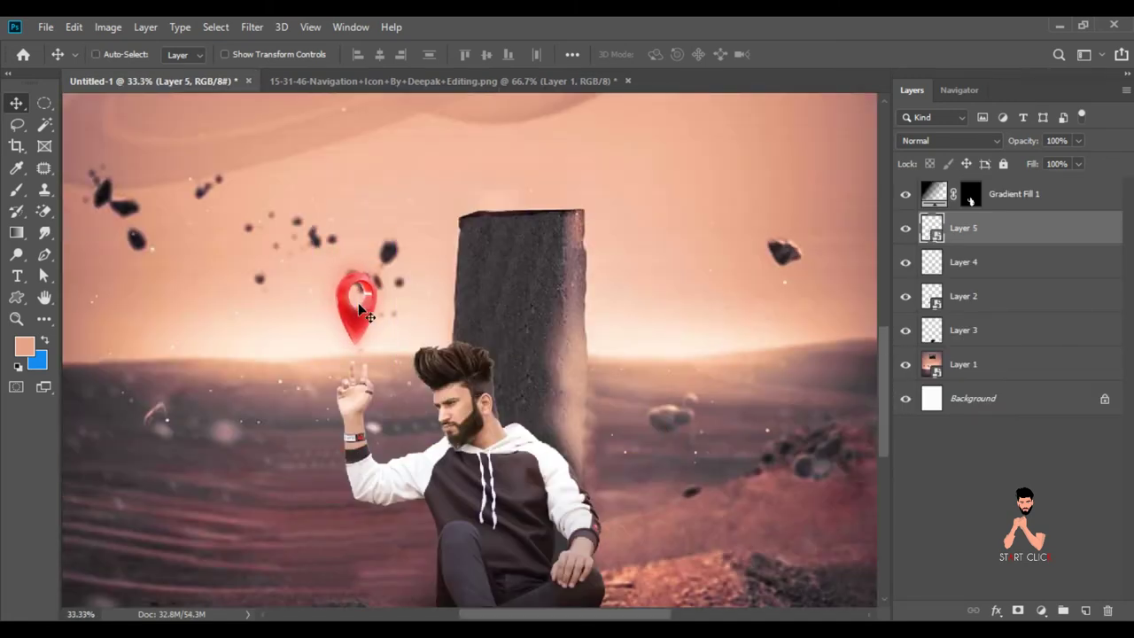
left_click(74, 27)
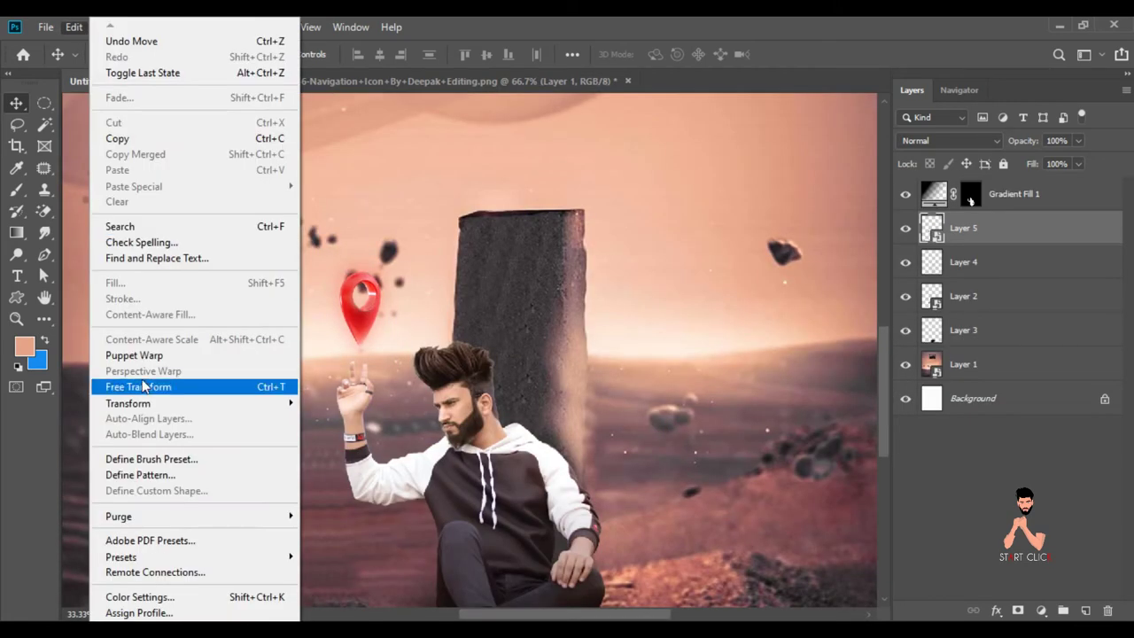
left_click(142, 386)
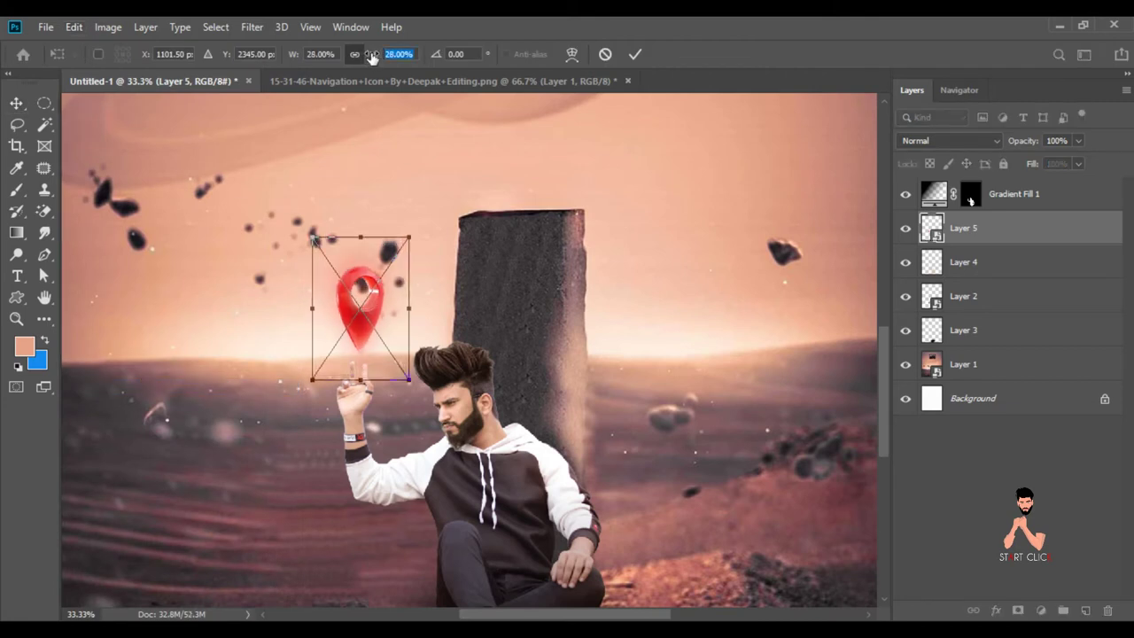
key("Return")
key("shift+Up")
key("shift+Up")
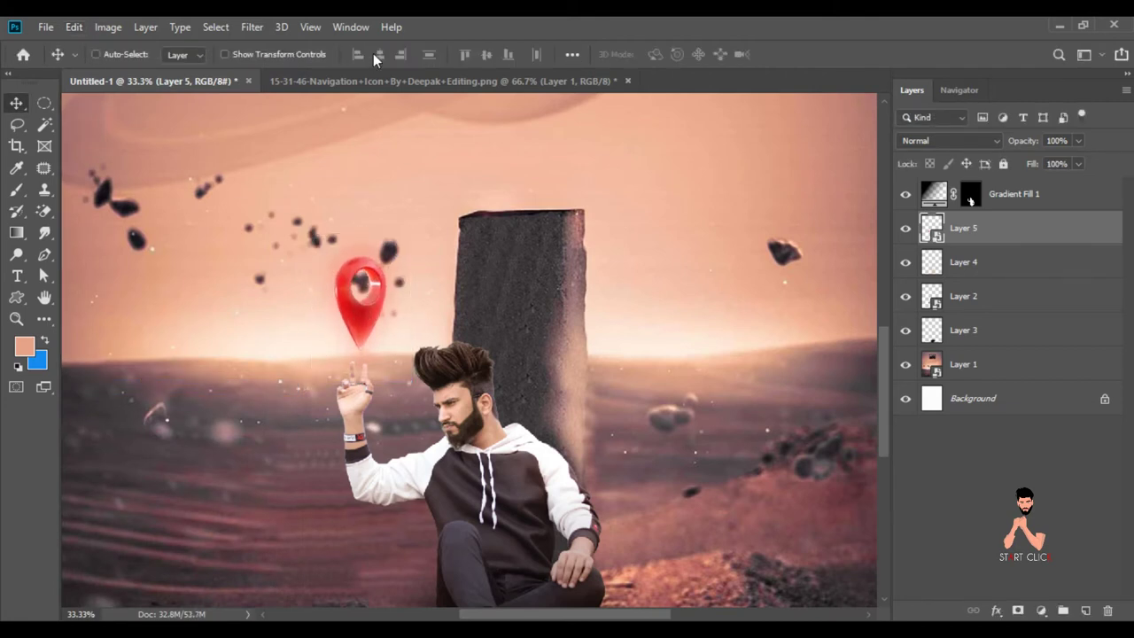
key("shift+Up")
key("shift+Up")
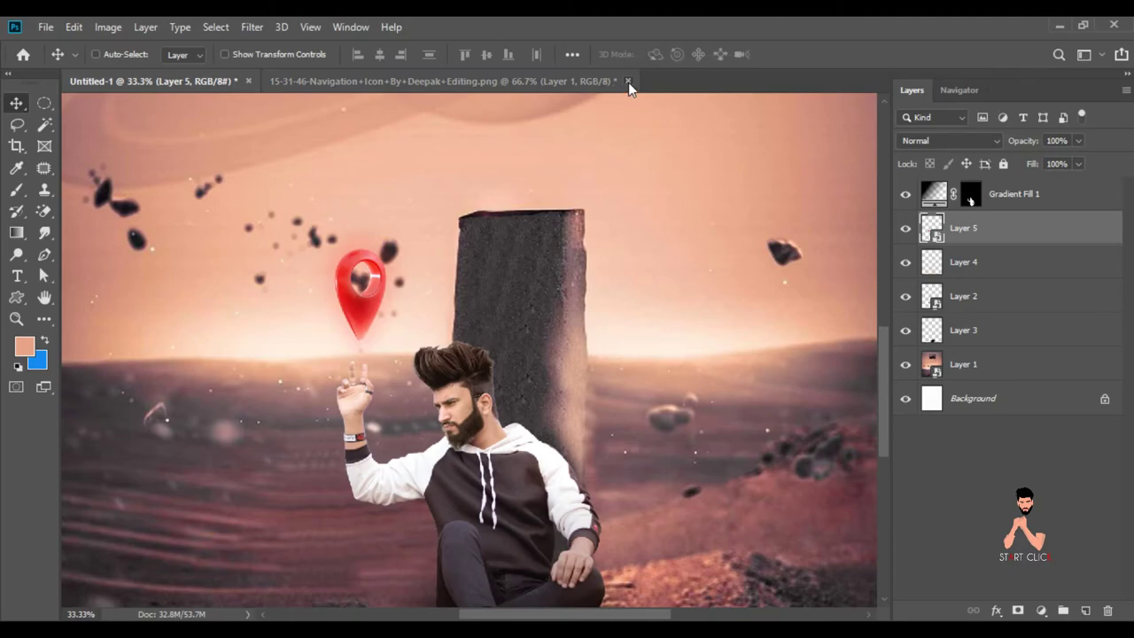
Close the pin image unsaved and open the red light image.
left_click(628, 83)
left_click(563, 258)
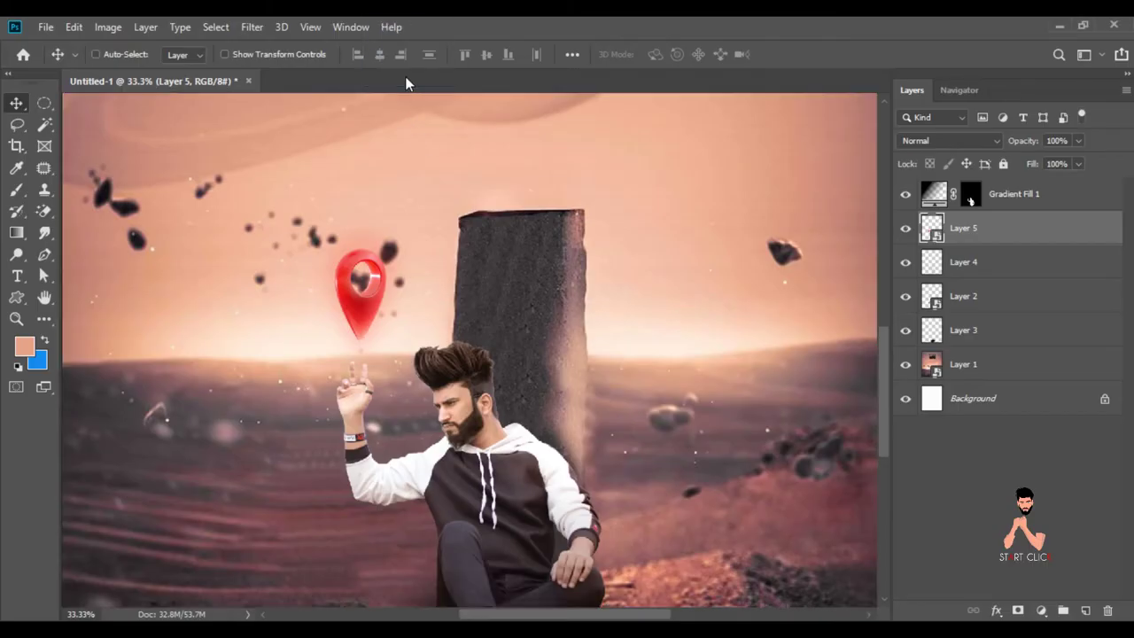
left_click_drag(443, 166, 404, 80)
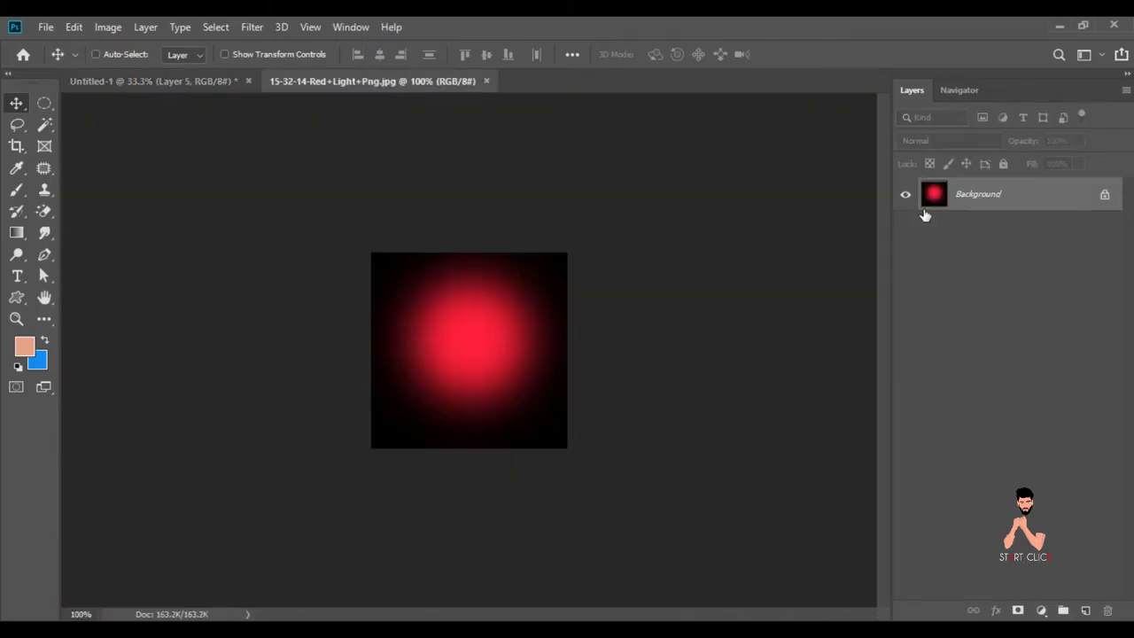
Bring the red light into the composite as a Screen-blended smart object over the pin.
right_click(974, 194)
left_click(983, 299)
mouse_move(484, 356)
left_mouse_down()
mouse_move(195, 78)
mouse_move(354, 292)
left_mouse_up()
left_click(946, 140)
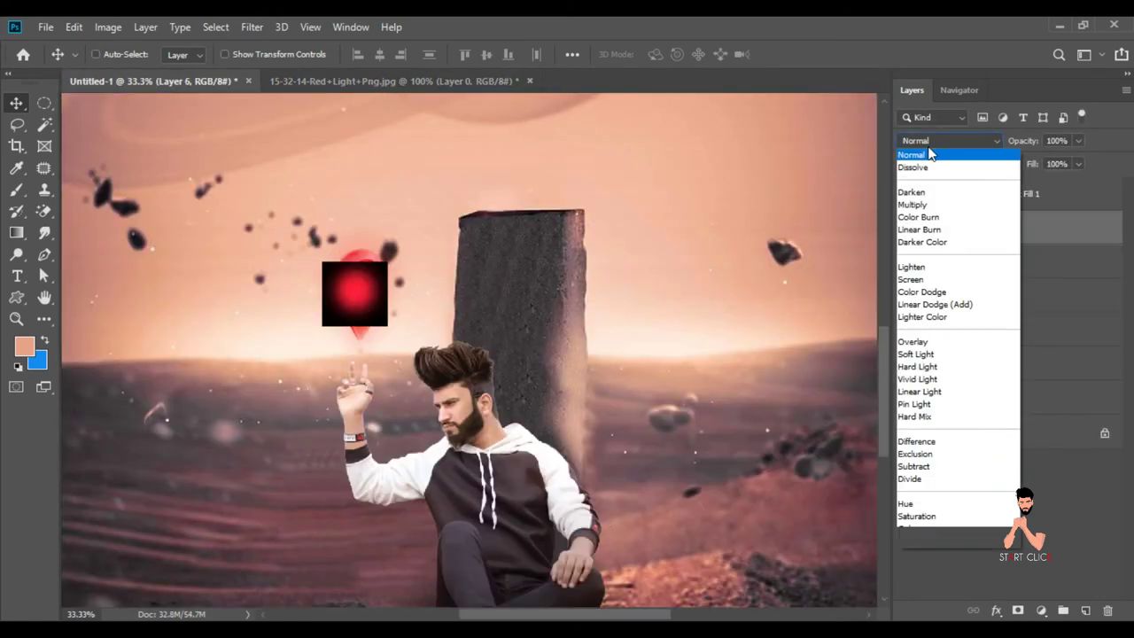
left_click(926, 280)
left_click_drag(360, 294, 368, 299)
Enlarge the glow to about 69% and move Layer 6 above Gradient Fill 1.
left_click(73, 26)
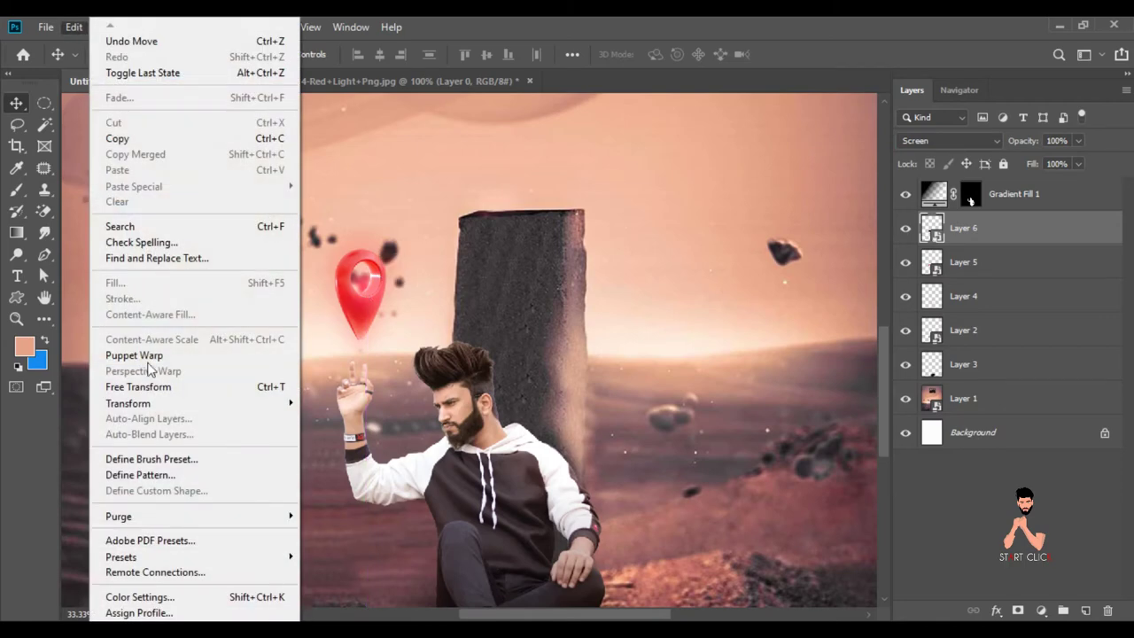
left_click(124, 389)
left_click_drag(372, 56, 409, 58)
left_click(16, 102)
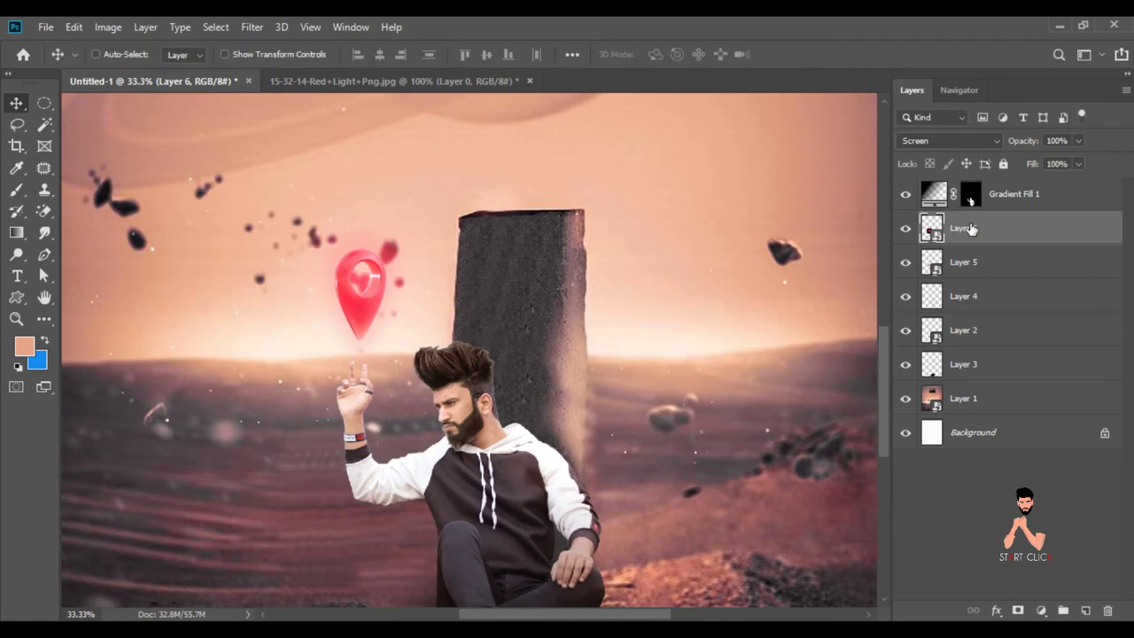
left_click_drag(964, 228, 983, 188)
key("ctrl+minus")
key("ctrl+minus")
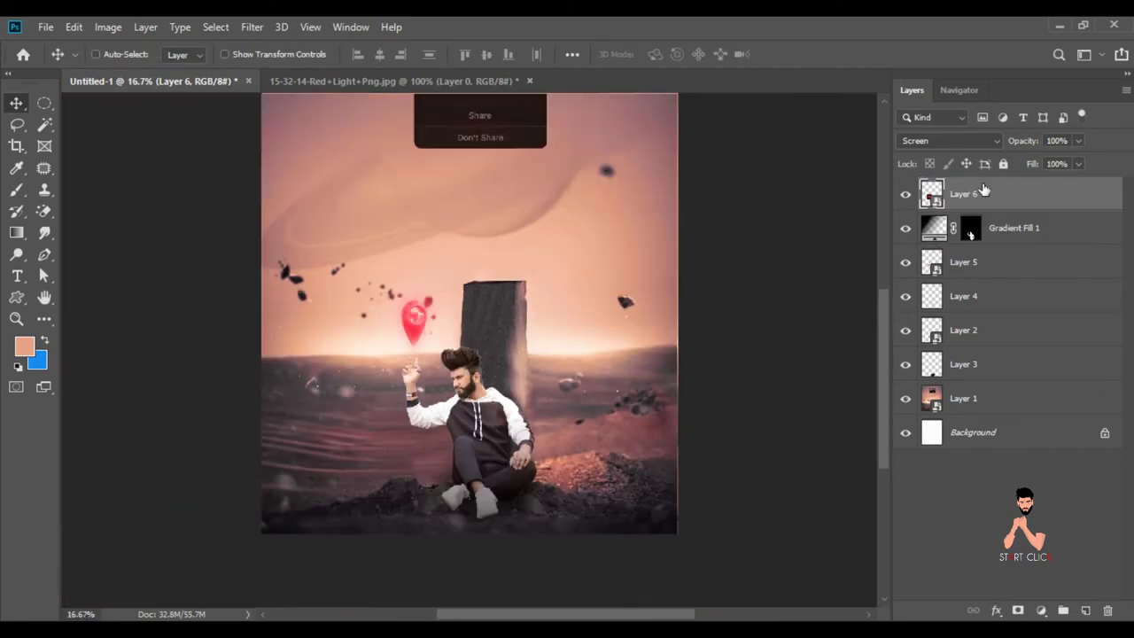
Close the red light image unsaved, open fire-sparks, and convert it to a smart object.
left_click(529, 81)
left_click(561, 258)
left_click_drag(542, 169, 364, 84)
right_click(977, 198)
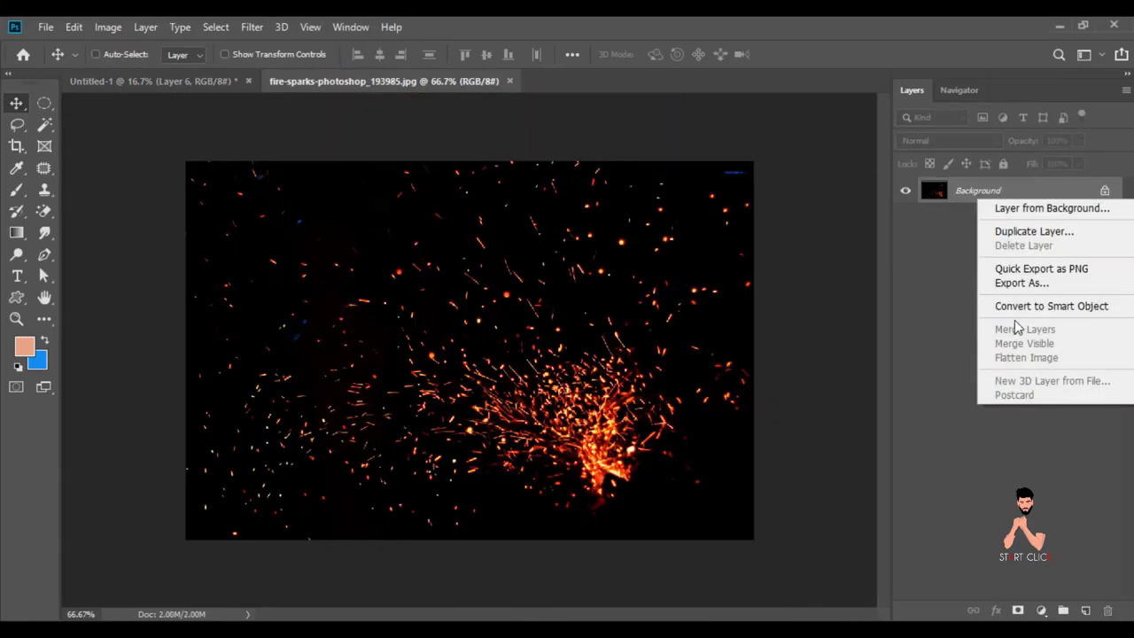
left_click(1025, 306)
Place the sparks as Layer 7, enlarged, Screen-blended, and lowered over the ground.
left_click_drag(478, 354, 567, 522)
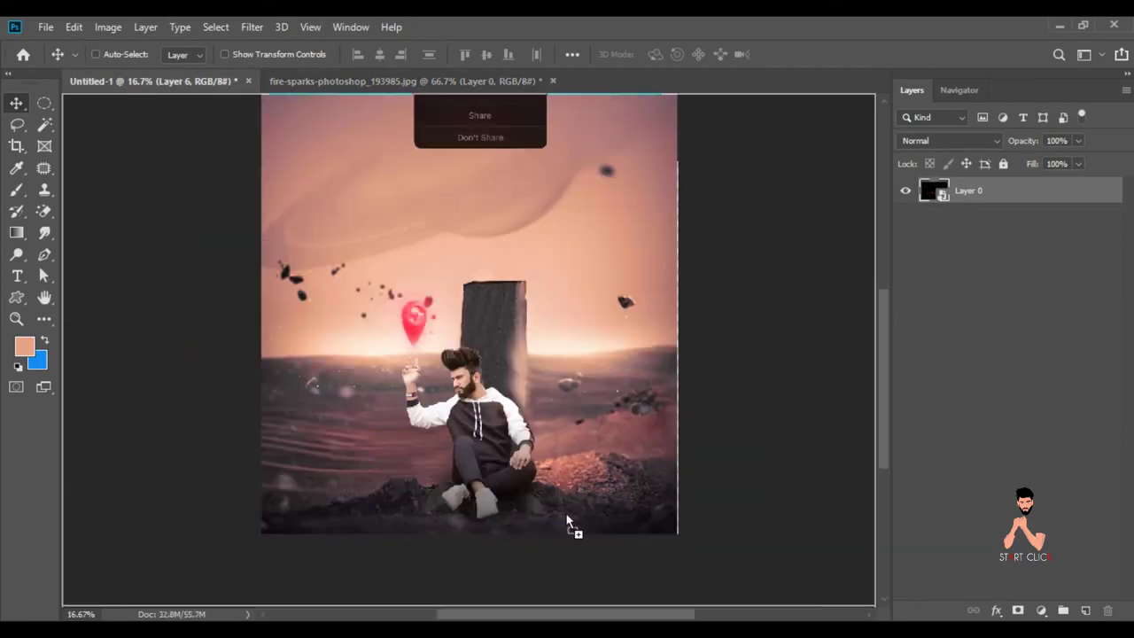
left_click(75, 26)
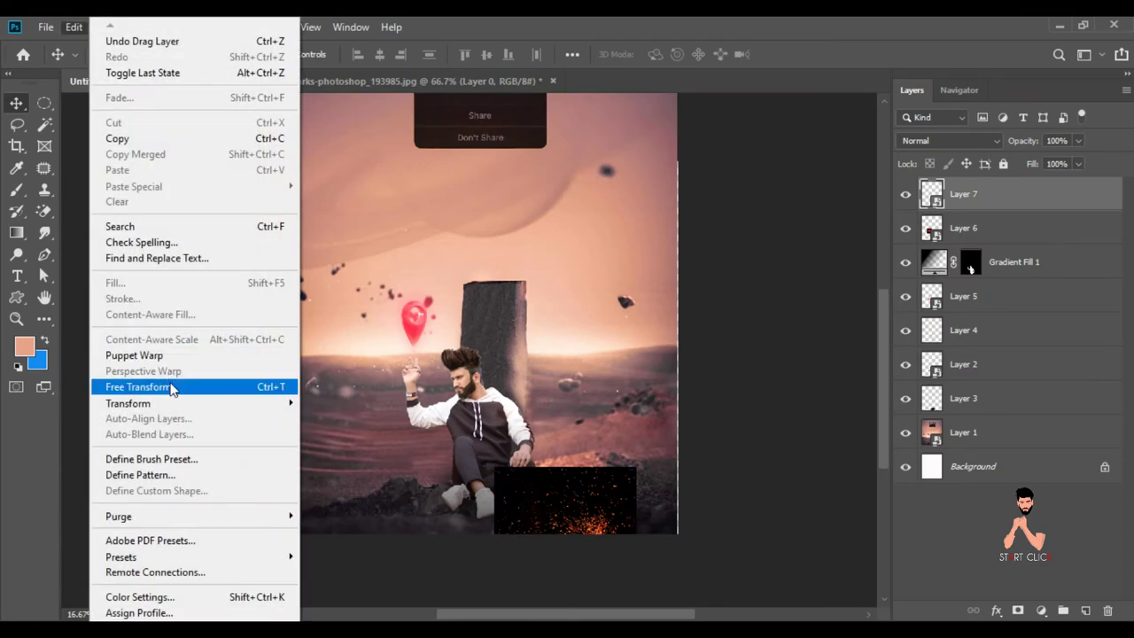
left_click(168, 386)
mouse_move(494, 468)
left_mouse_down()
mouse_move(485, 418)
mouse_move(733, 352)
mouse_move(772, 363)
left_mouse_up()
key("Return")
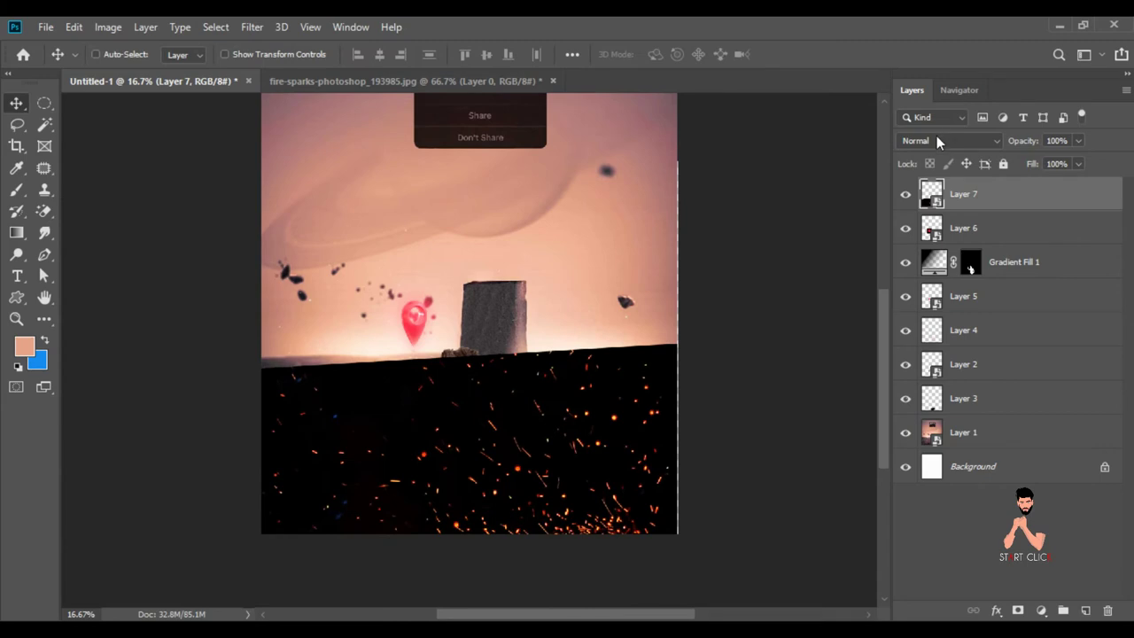
left_click(936, 142)
left_click(923, 277)
mouse_move(593, 501)
left_mouse_down()
mouse_move(623, 600)
mouse_move(633, 526)
left_mouse_up()
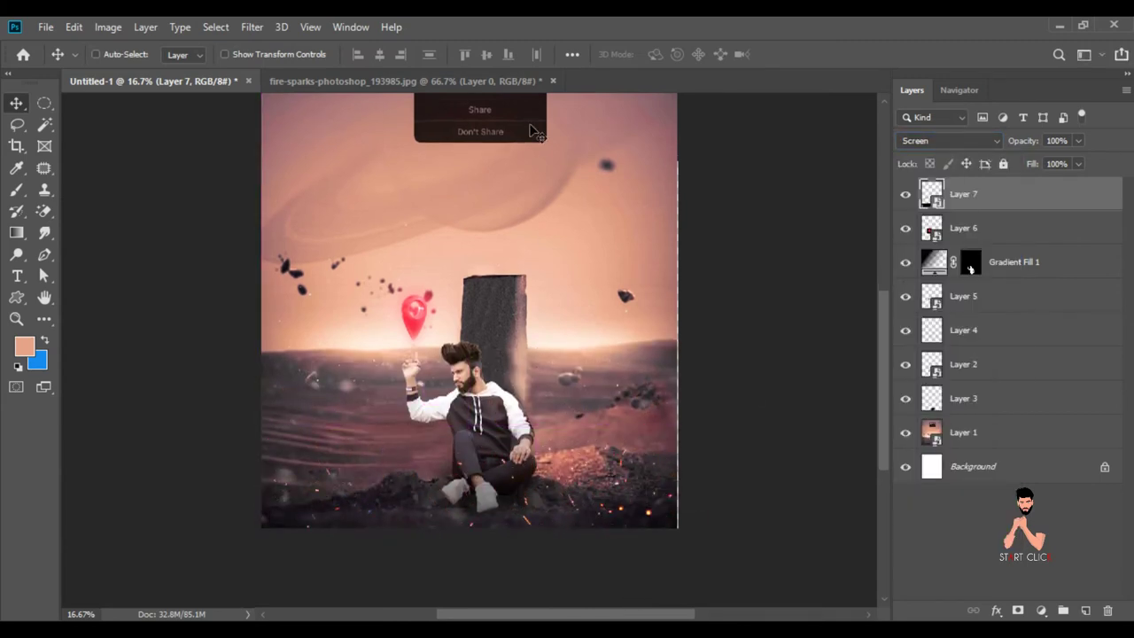
left_click(553, 80)
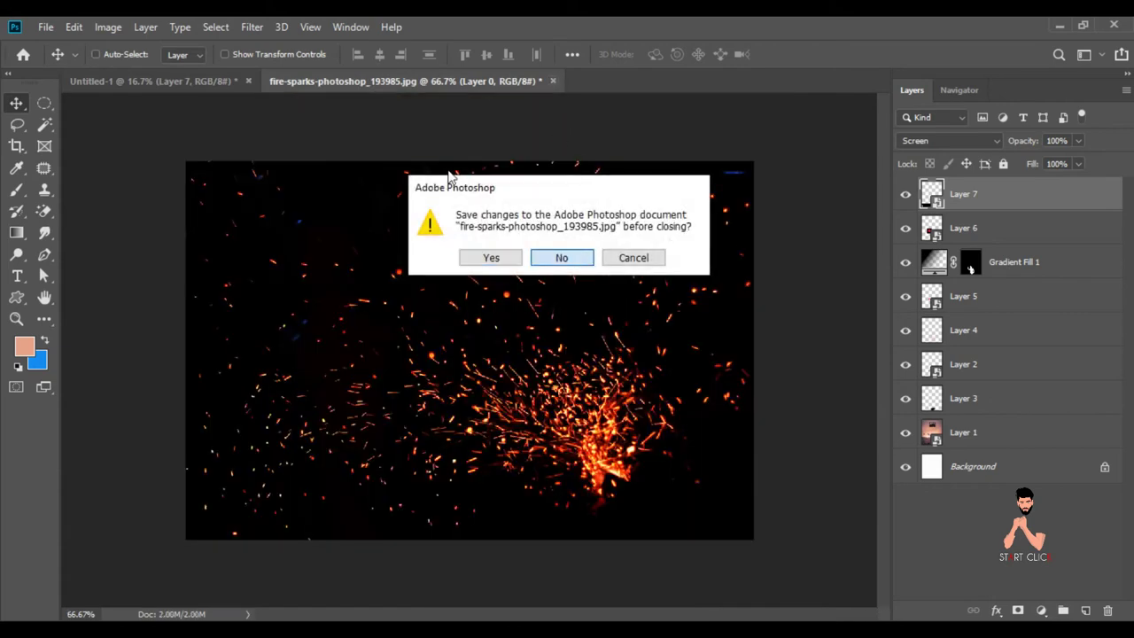
Discard the sparks source, apply a 4 px Gaussian Blur to Layer 7, and open the particles JPG.
key("Return")
left_click(252, 26)
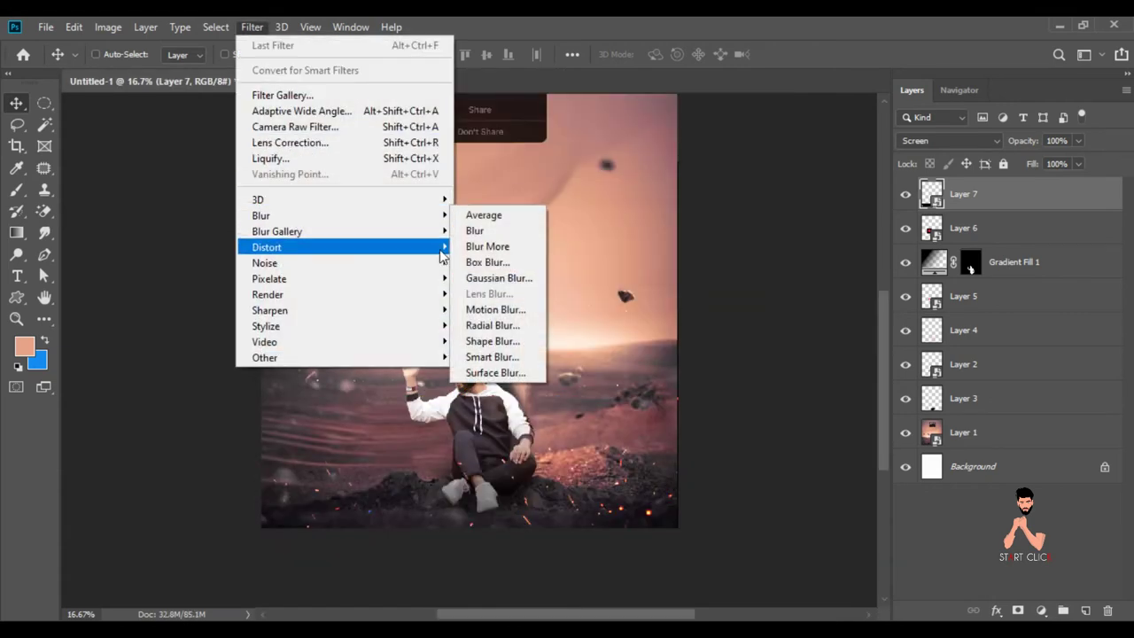
left_click(499, 277)
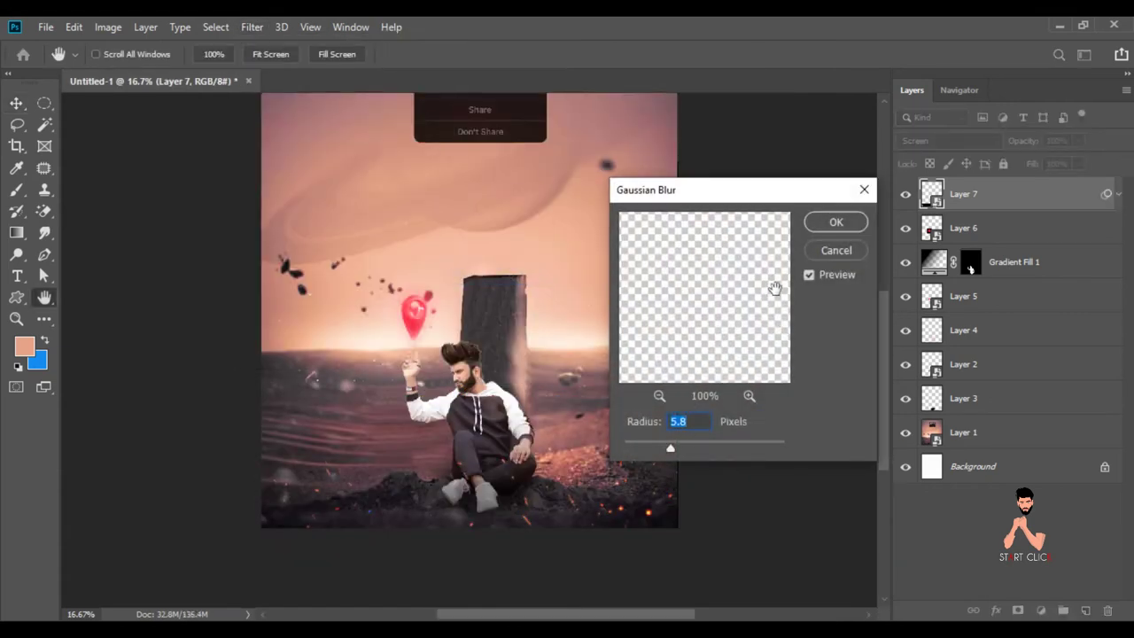
type("4")
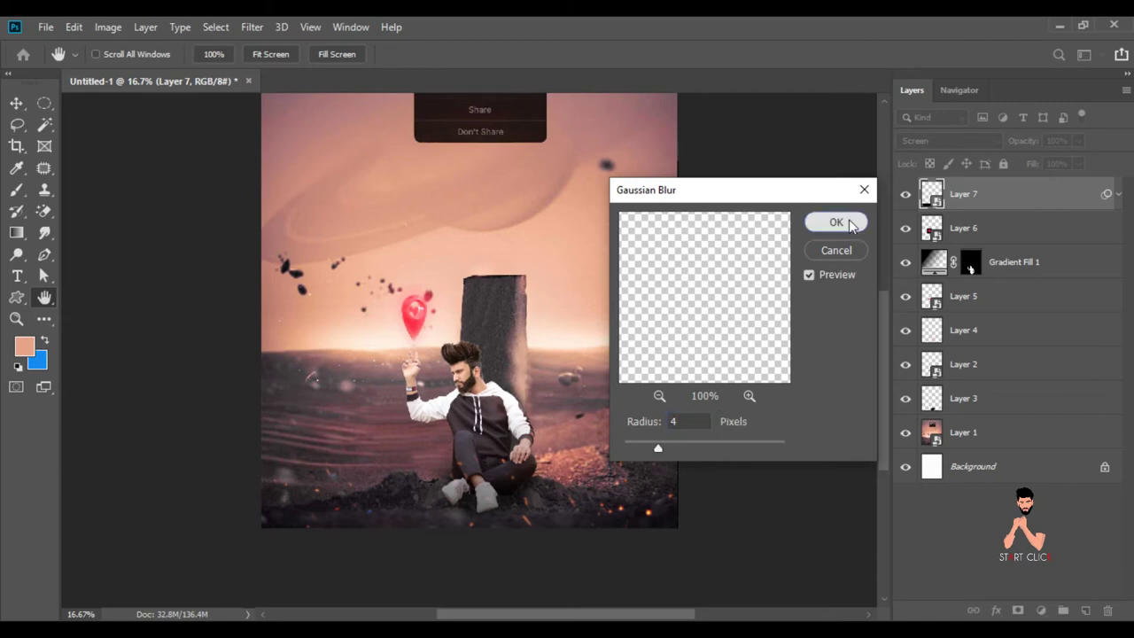
left_click(836, 221)
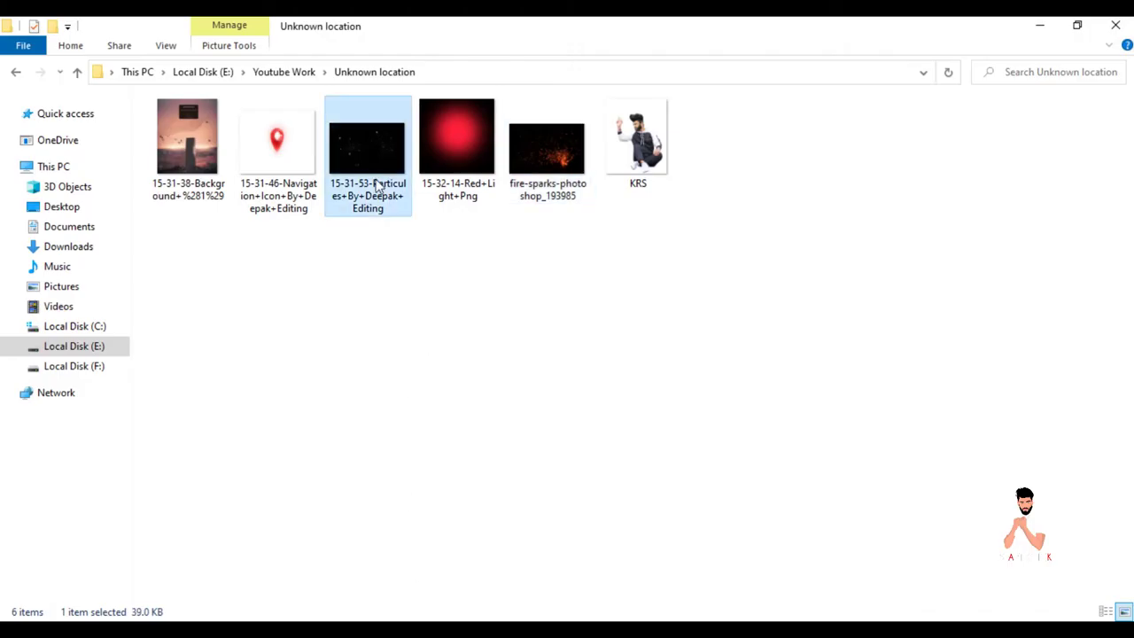
mouse_move(367, 190)
left_mouse_down()
mouse_move(460, 413)
mouse_move(512, 624)
left_mouse_up()
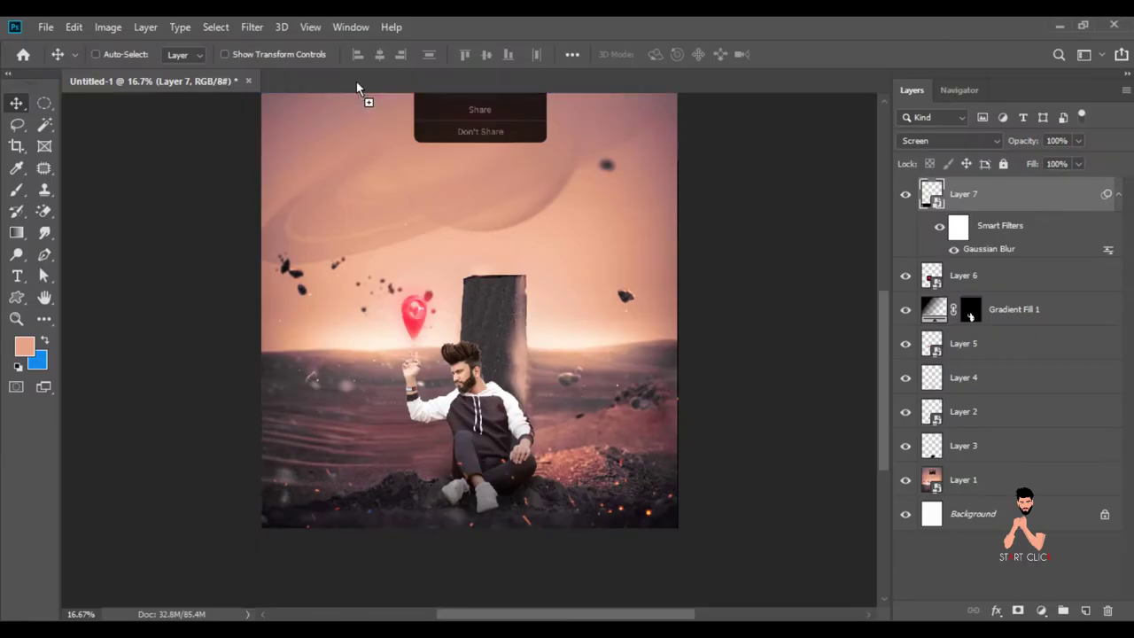
left_click_drag(512, 620, 356, 80)
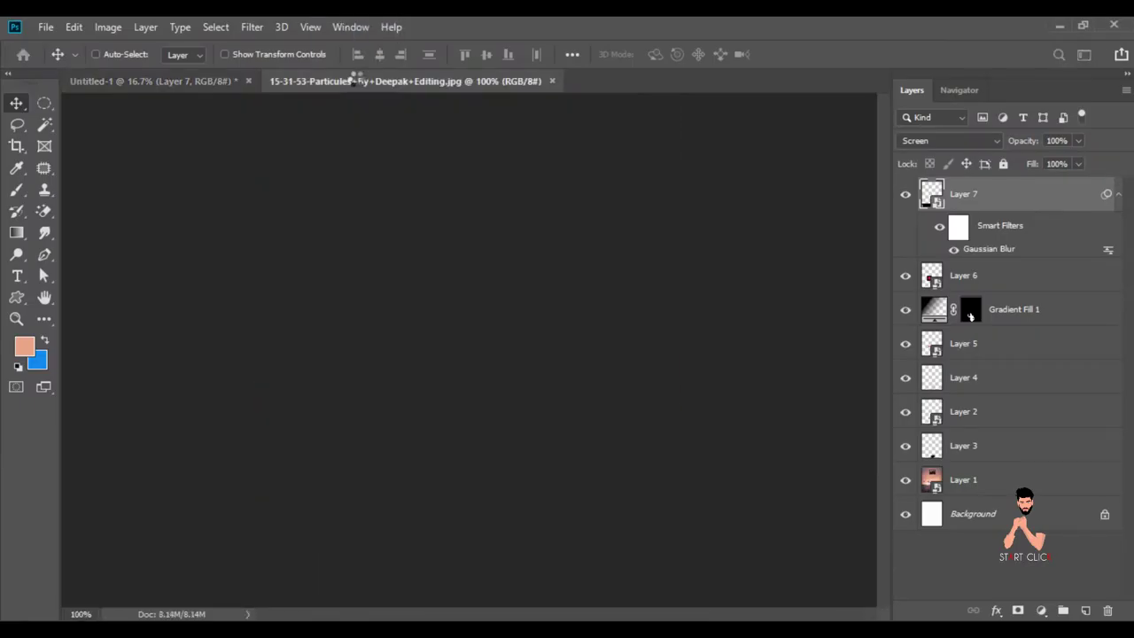
Convert the particles to a Smart Object, move it into Untitled-1, and scale it to fill the canvas.
right_click(979, 191)
left_click(1002, 293)
left_click_drag(519, 312, 496, 434)
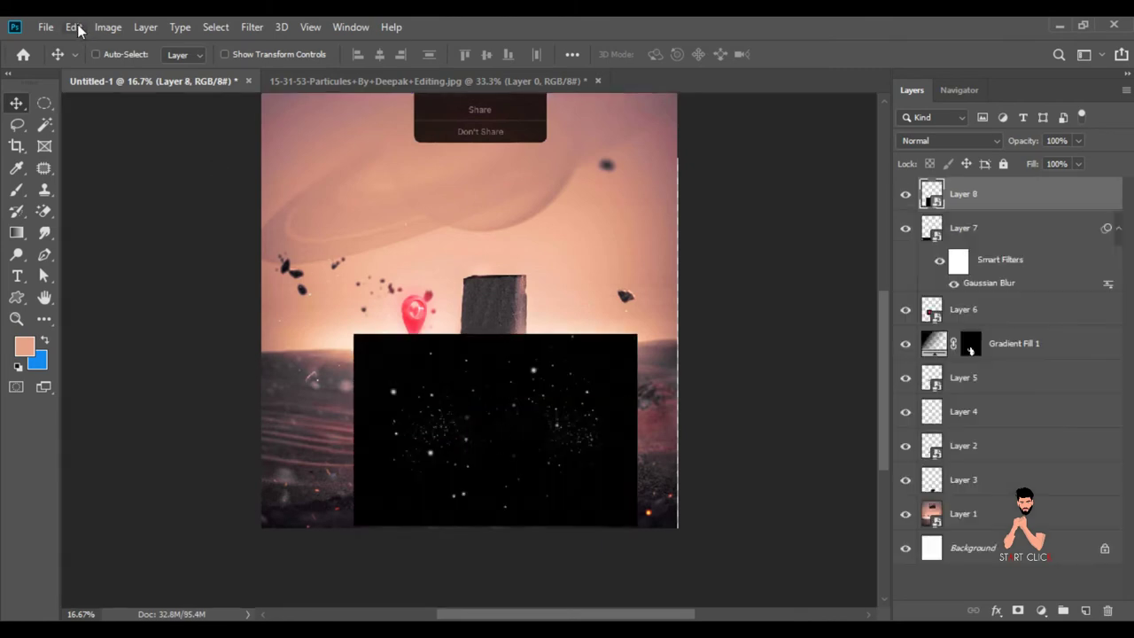
left_click(73, 26)
left_click(191, 386)
left_click_drag(371, 54, 383, 65)
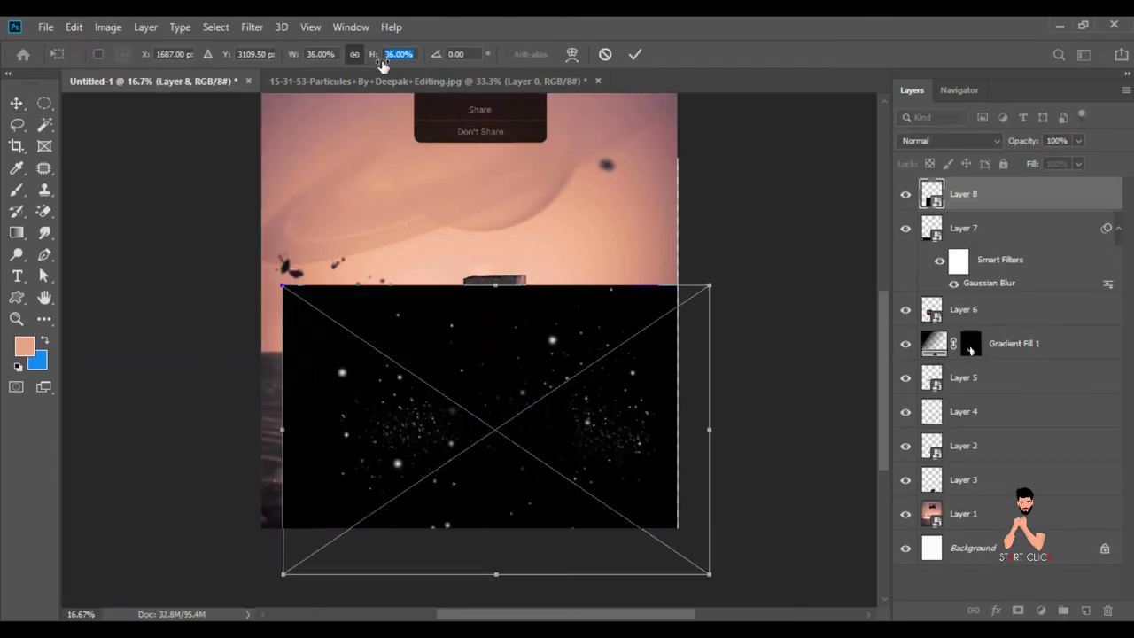
left_click_drag(510, 416, 484, 342)
left_click_drag(688, 354, 677, 354)
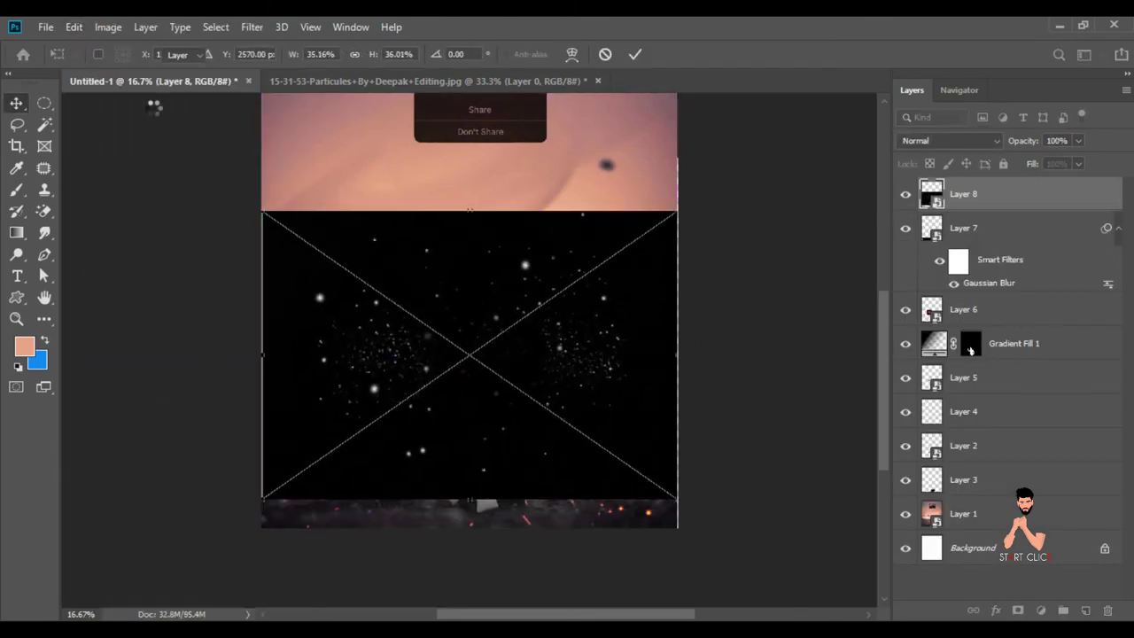
key("Return")
Blend the starfield in Screen mode, Merge Visible, and close the particles image without saving.
left_click(951, 140)
left_click(939, 278)
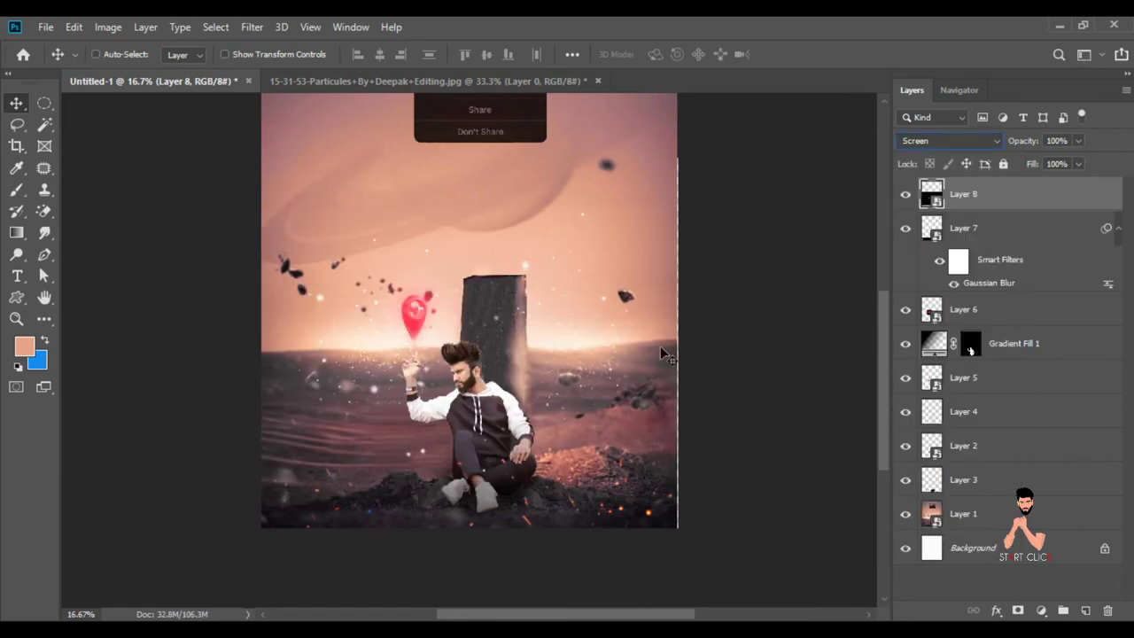
key("ctrl+minus")
right_click(956, 202)
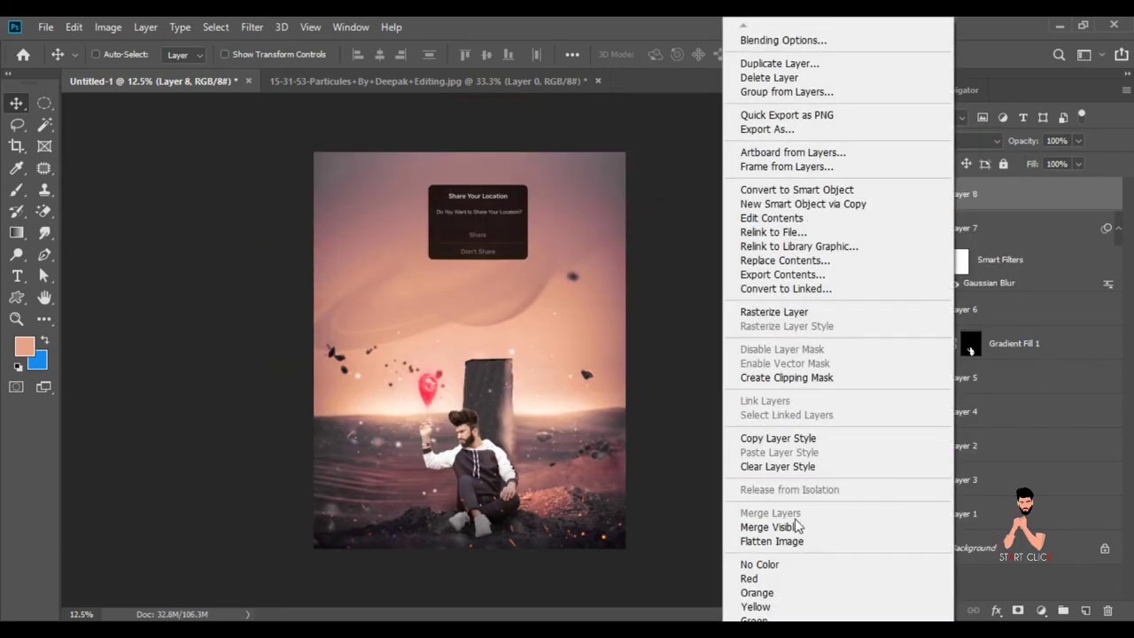
left_click(794, 526)
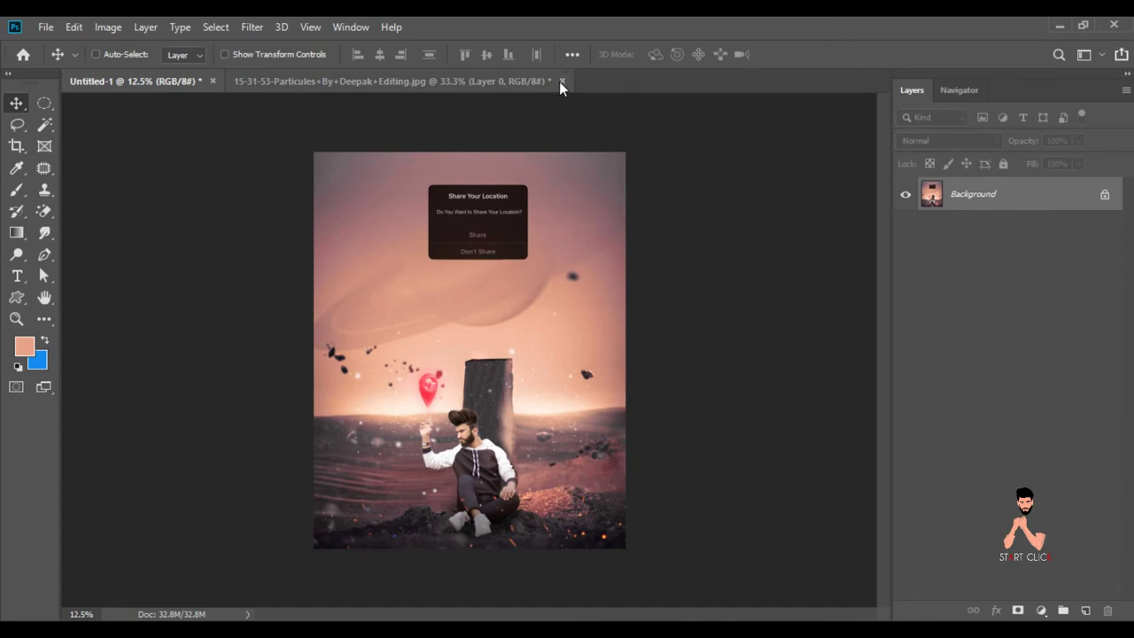
left_click(560, 82)
left_click(561, 256)
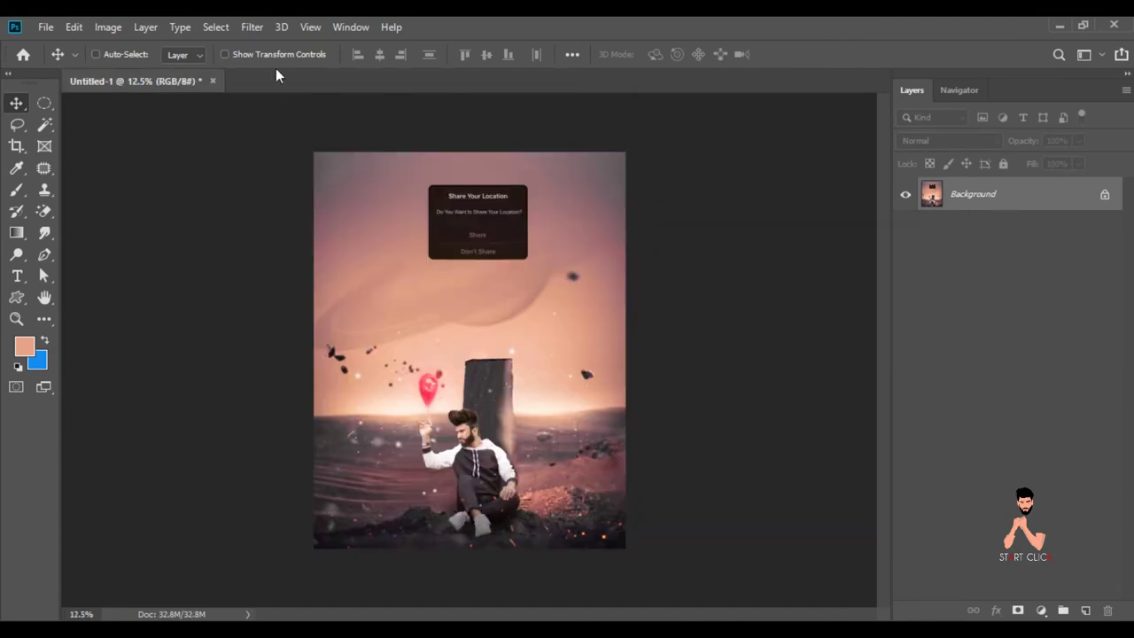
Camera Raw-grade a Background copy: Contrast +10, Highlights -33, Shadows +15, Whites +20, Blacks -12, Temp +8, Tint +10.
left_click_drag(989, 194, 1085, 611)
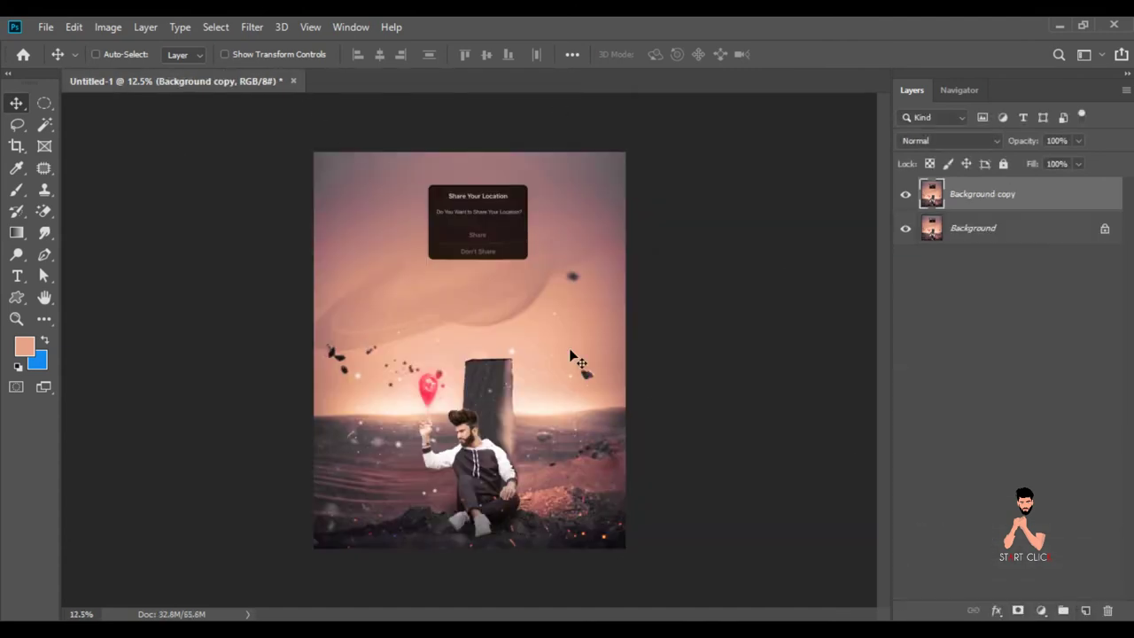
left_click(255, 32)
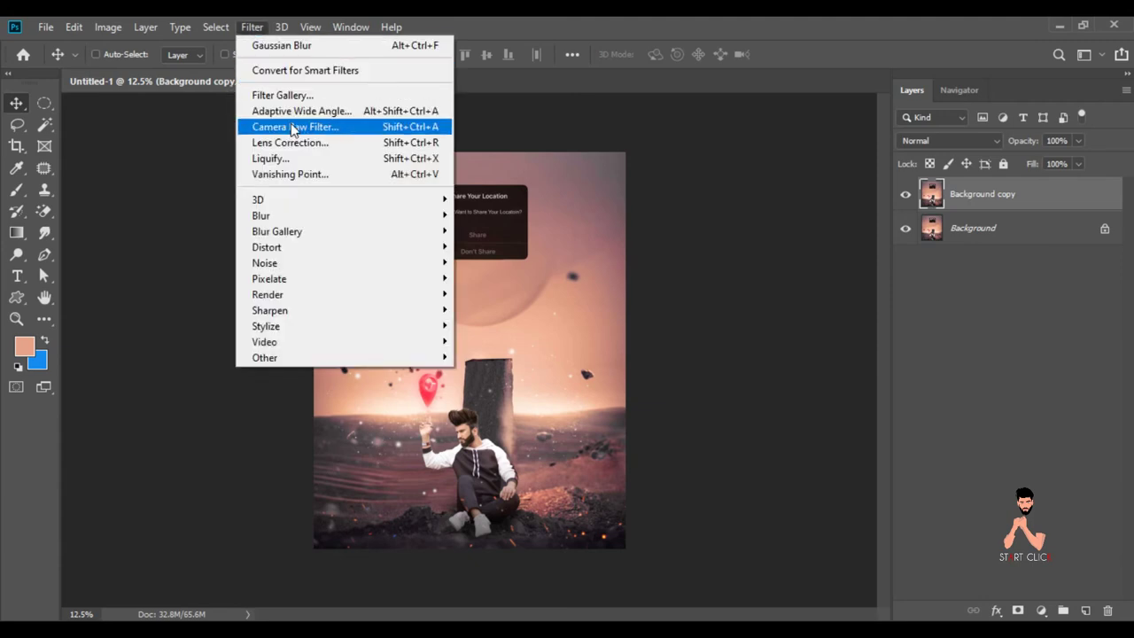
left_click(290, 124)
mouse_move(850, 447)
left_mouse_down()
mouse_move(809, 466)
mouse_move(855, 494)
left_mouse_up()
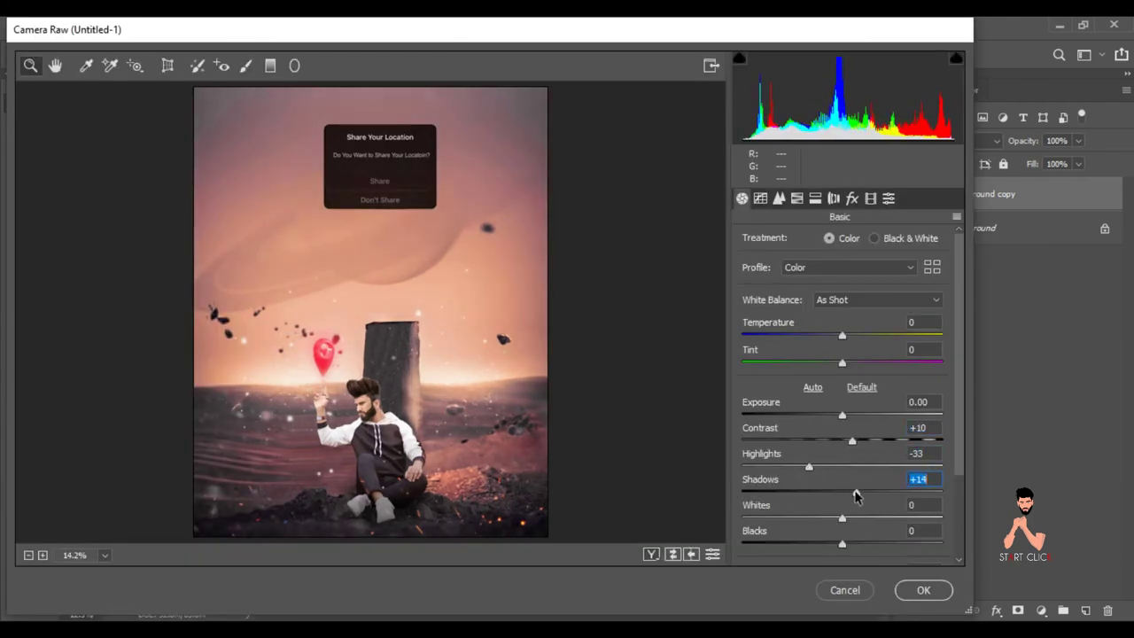
mouse_move(841, 542)
left_mouse_down()
mouse_move(830, 542)
mouse_move(856, 517)
mouse_move(873, 519)
mouse_move(853, 529)
left_mouse_up()
scroll(864, 521, "down", 2)
mouse_move(841, 277)
left_mouse_down()
mouse_move(853, 305)
mouse_move(869, 306)
mouse_move(852, 310)
left_mouse_up()
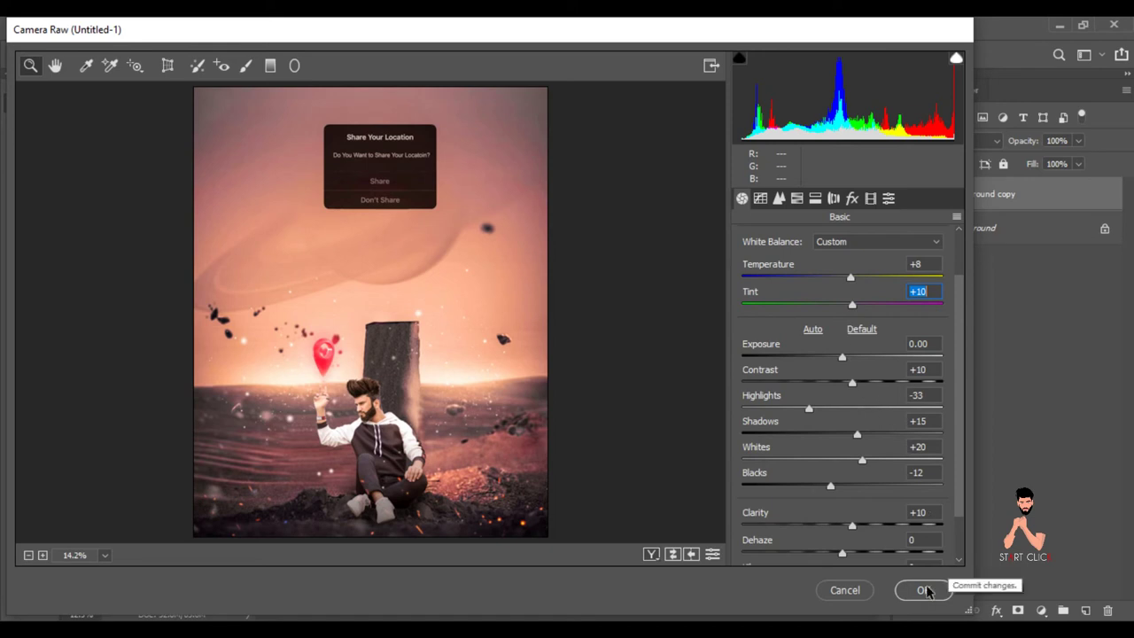
left_click(924, 590)
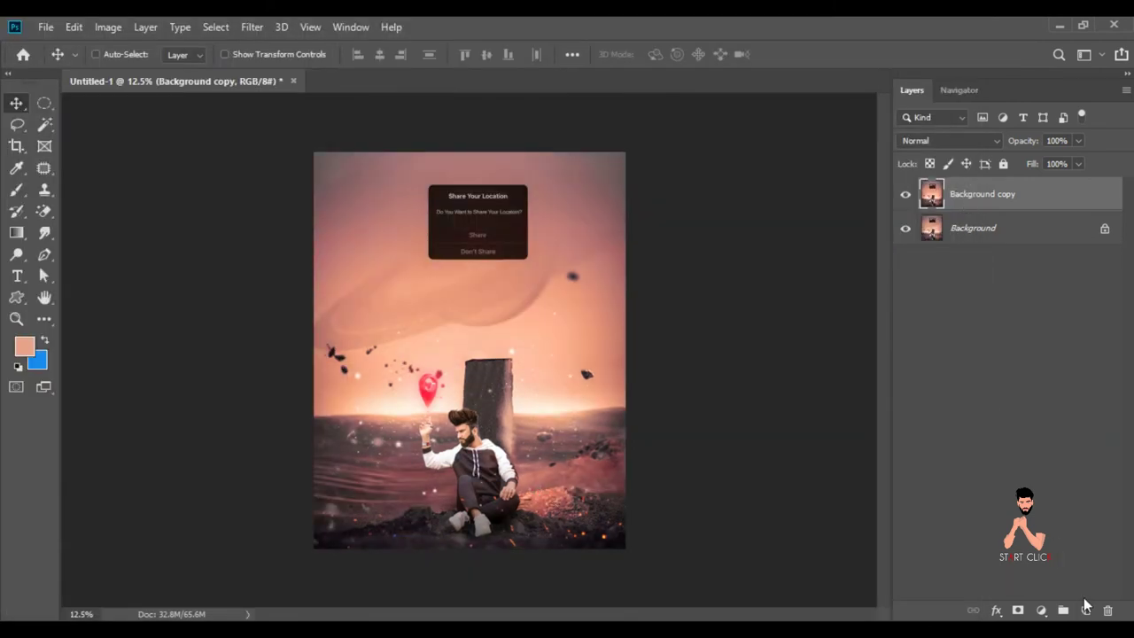
Add a new Overlay-mode layer filled with 50% gray.
left_click(1085, 610)
left_click(949, 141)
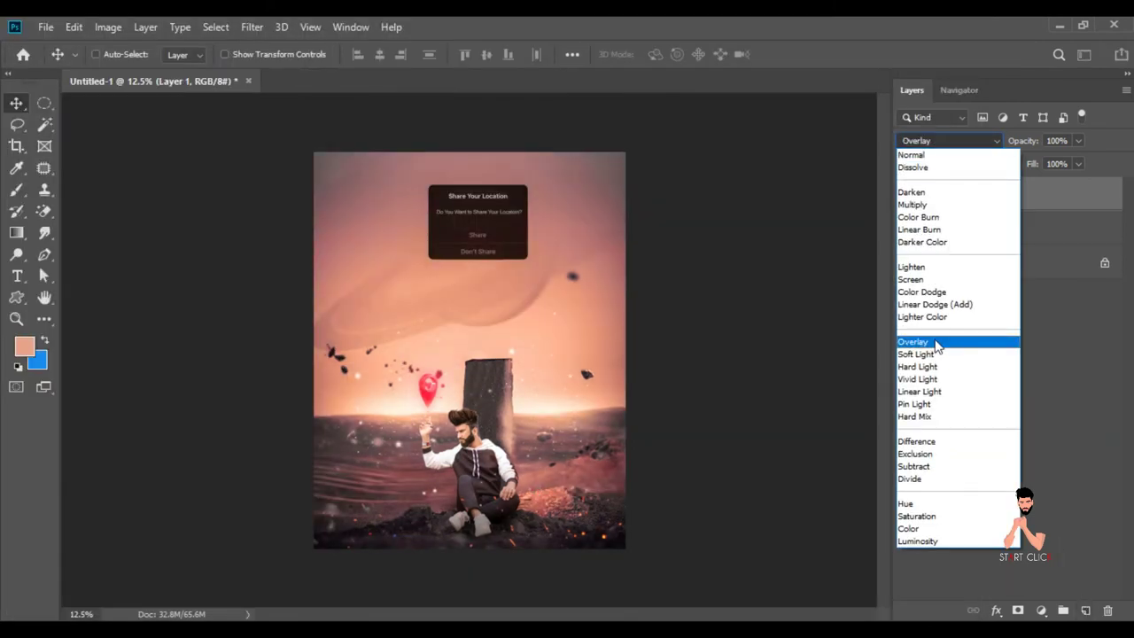
left_click(936, 343)
left_click(74, 26)
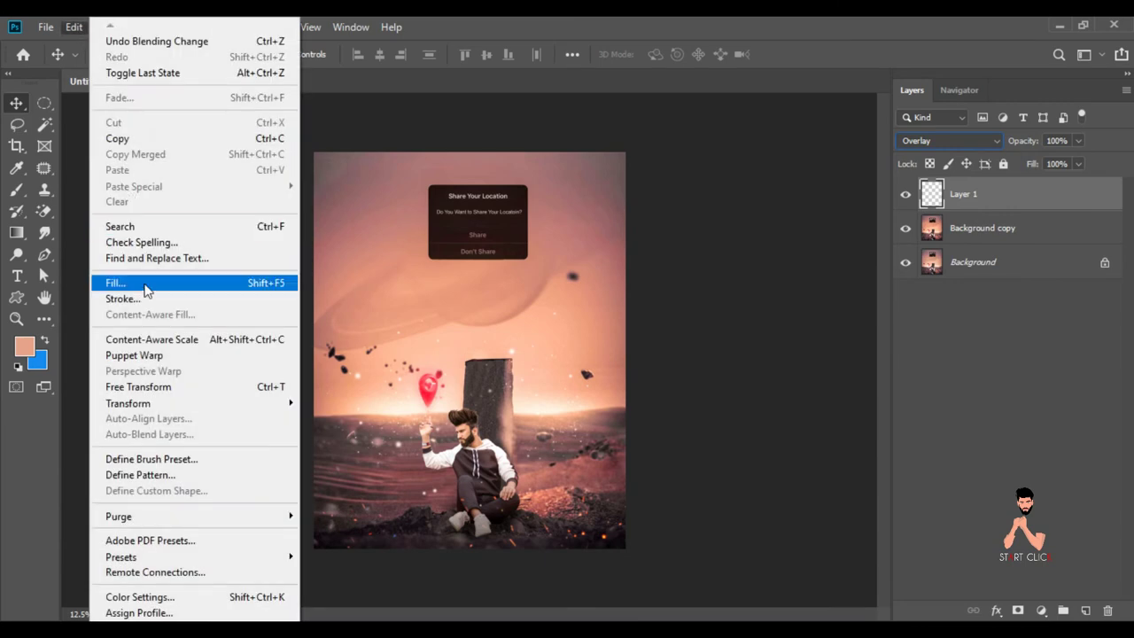
left_click(114, 281)
left_click(657, 164)
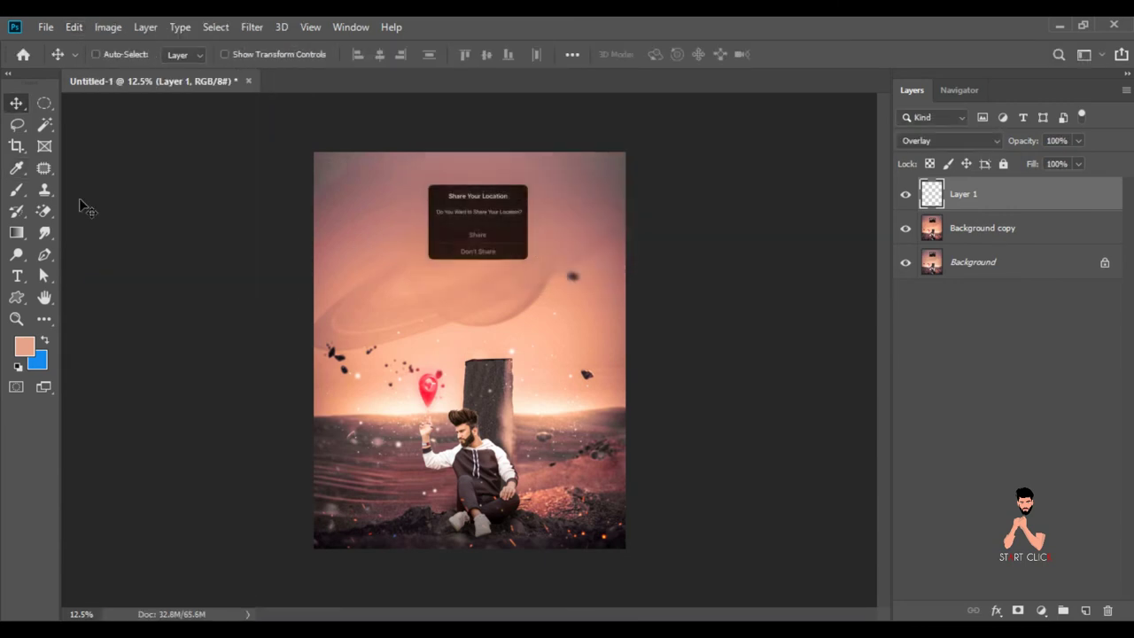
Select the Burn tool for darkening.
left_click(16, 254)
left_click(74, 270)
scroll(448, 352, "up", 4)
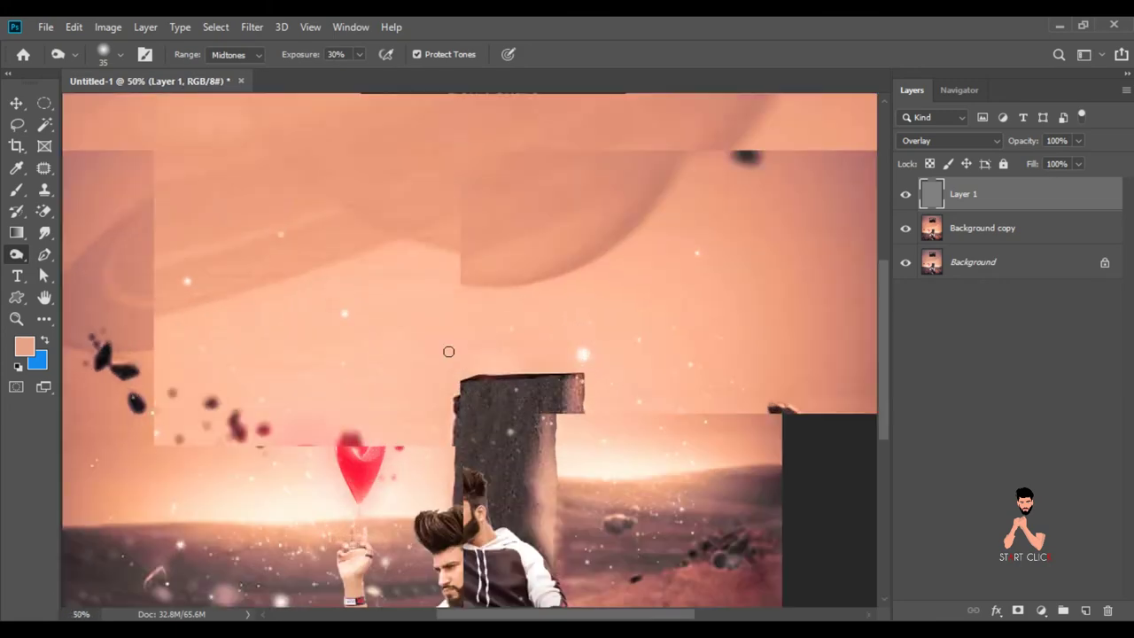
Zoom in on the man and set a soft brush of about 26 px, slightly smaller.
scroll(884, 367, "down", 1)
scroll(890, 399, "down", 3)
scroll(892, 415, "down", 3)
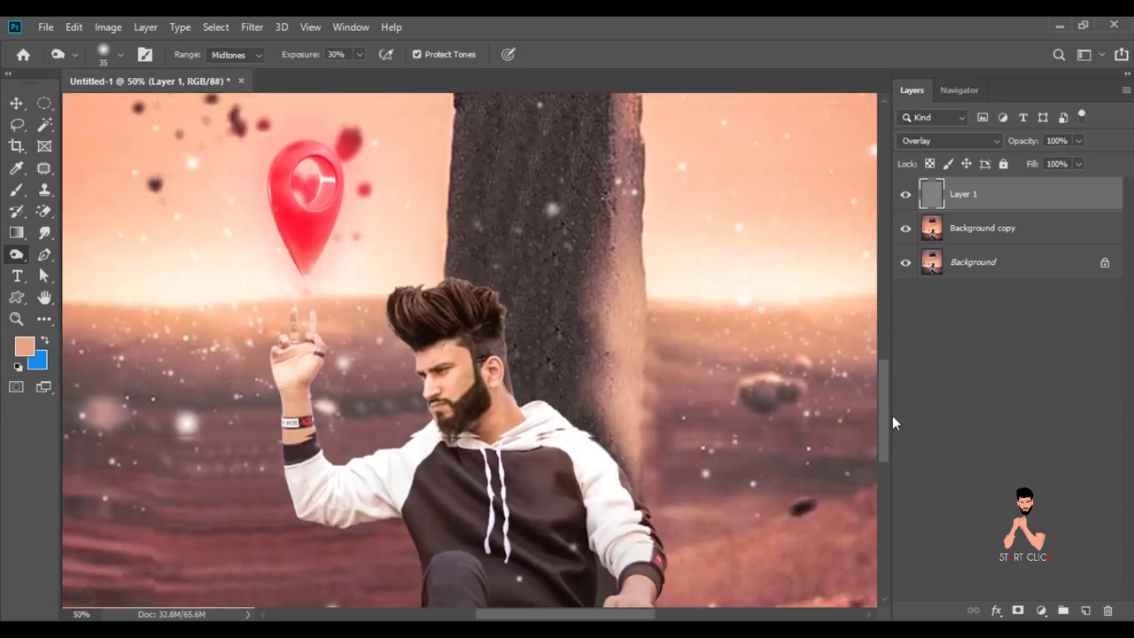
scroll(892, 420, "down", 2)
key("ctrl+plus")
scroll(886, 434, "down", 3)
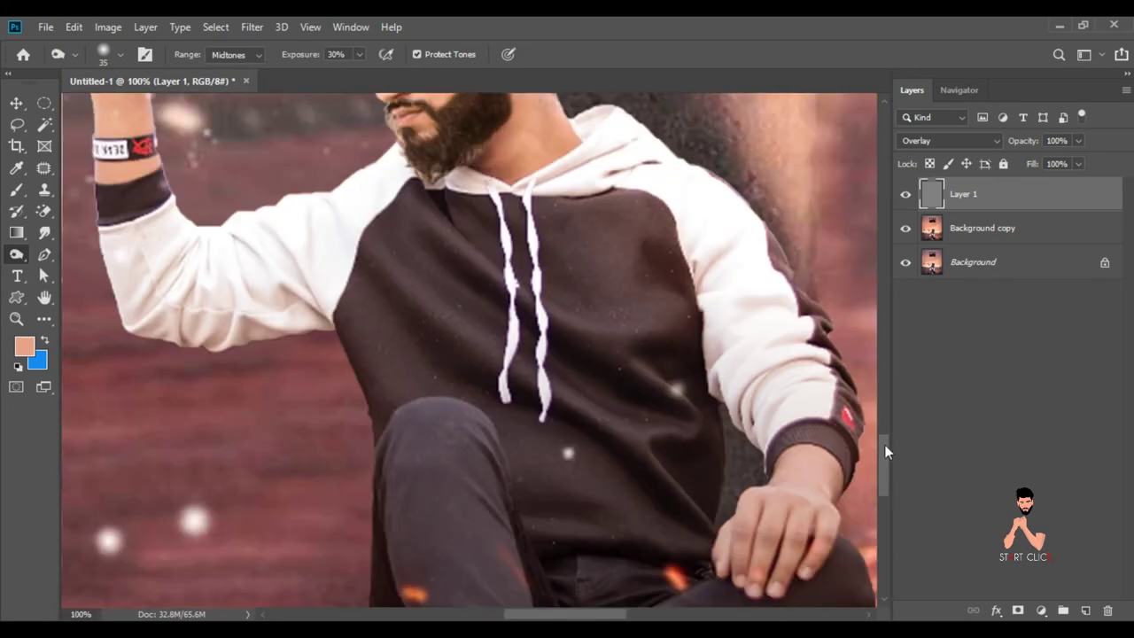
right_click(551, 286)
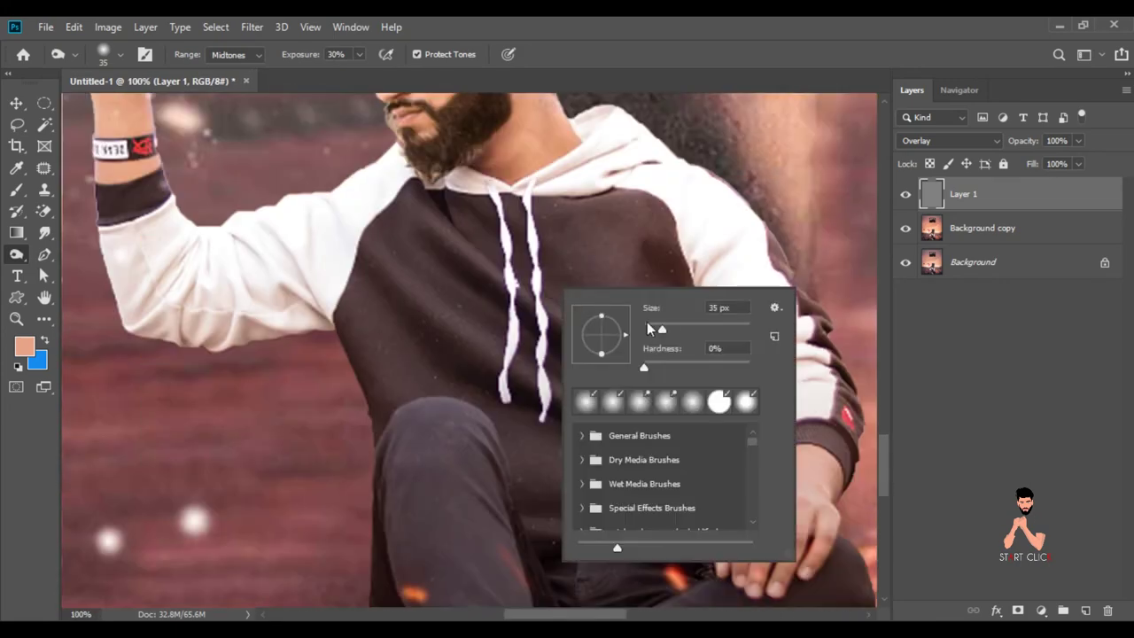
left_click(428, 241)
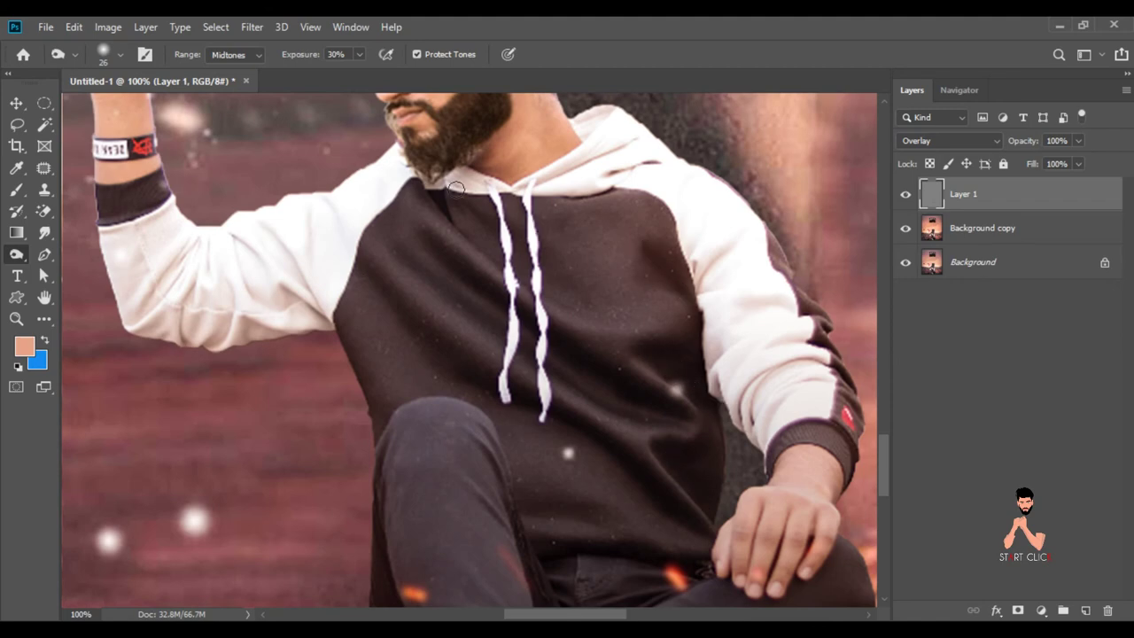
scroll(443, 254, "up", 2)
scroll(372, 283, "down", 2)
key("bracketleft")
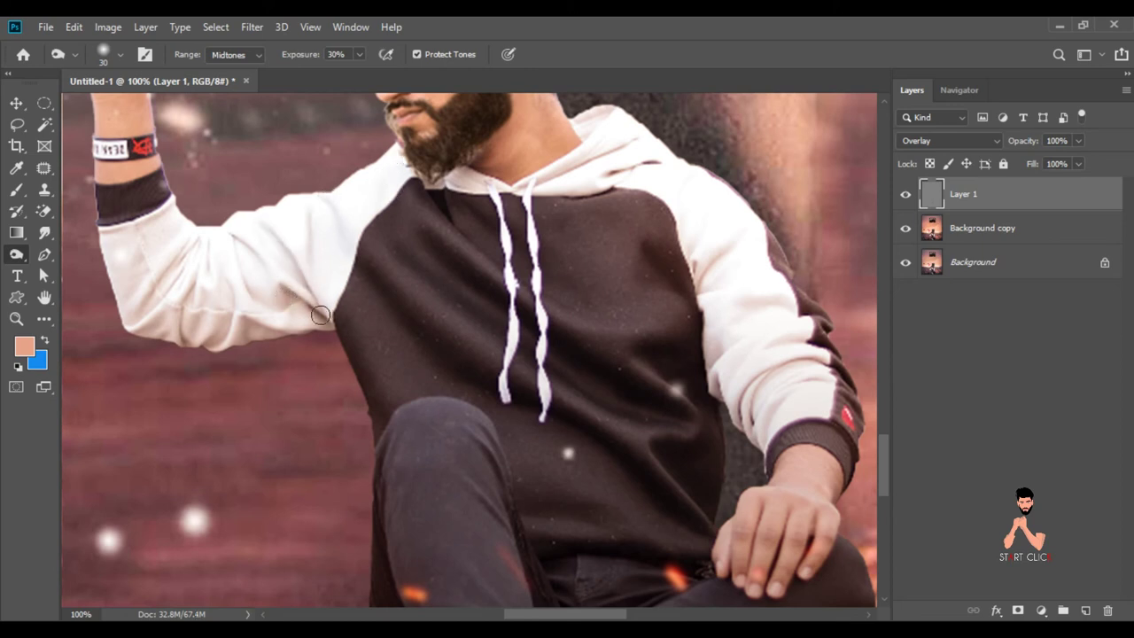
Burn the sleeve creases, inner and outer sleeve edges, wrist and forearm.
mouse_move(209, 271)
left_mouse_down()
mouse_move(228, 283)
mouse_move(207, 264)
mouse_move(166, 322)
left_mouse_up()
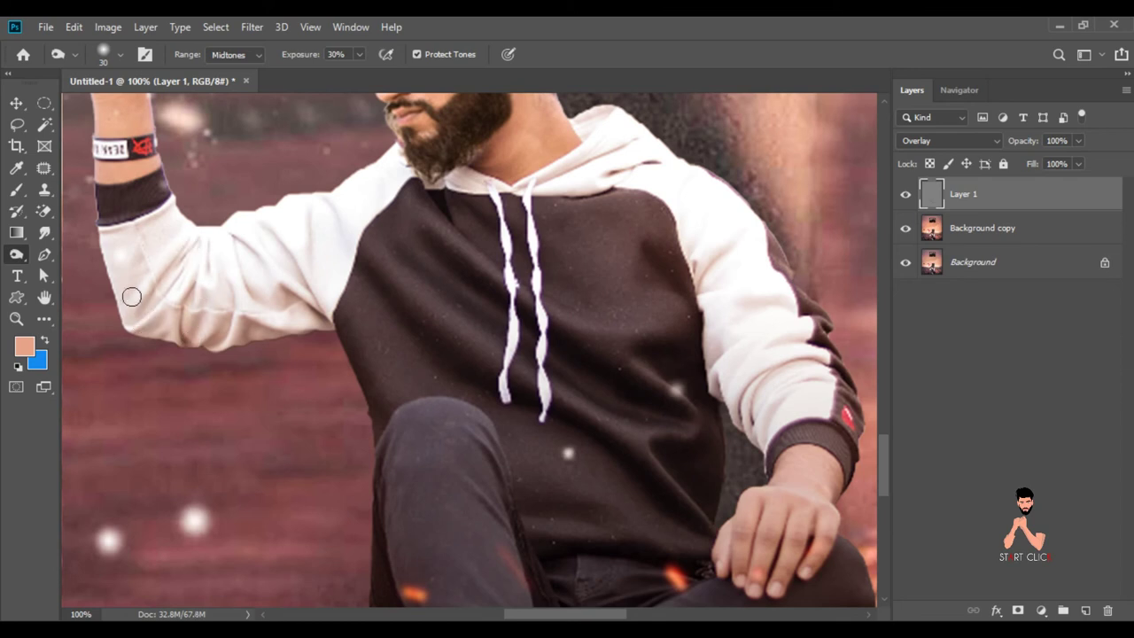
left_click_drag(709, 262, 699, 288)
mouse_move(689, 181)
left_mouse_down()
mouse_move(784, 340)
mouse_move(729, 334)
mouse_move(775, 256)
left_mouse_up()
mouse_move(753, 424)
left_mouse_down()
mouse_move(846, 403)
mouse_move(788, 266)
mouse_move(753, 398)
left_mouse_up()
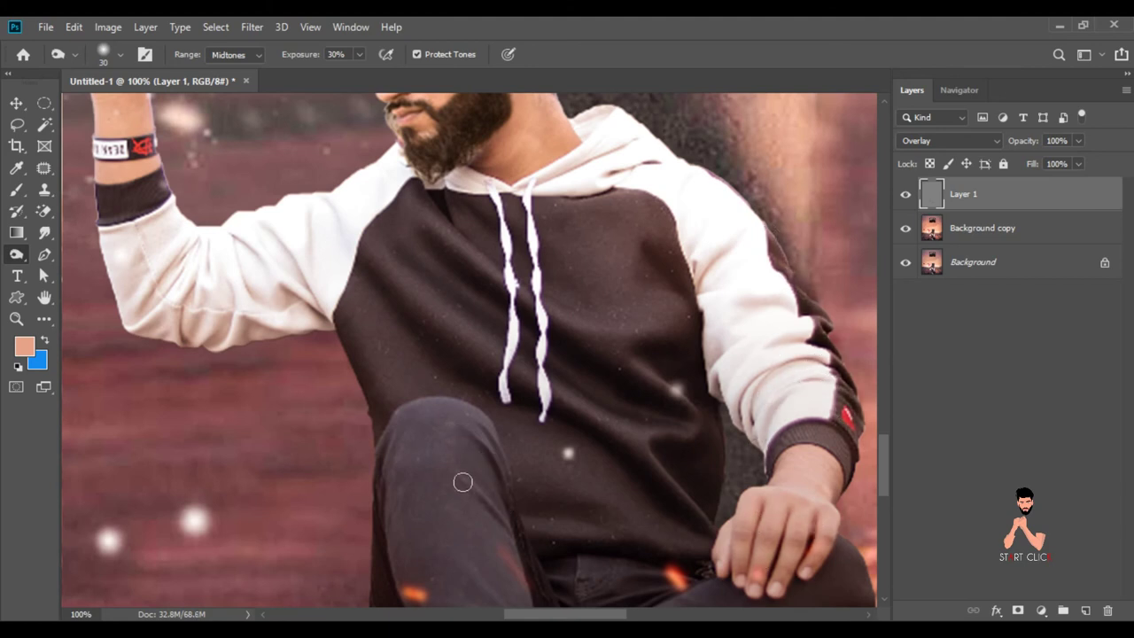
scroll(464, 481, "up", 1)
scroll(266, 354, "up", 3)
left_click_drag(143, 246, 94, 235)
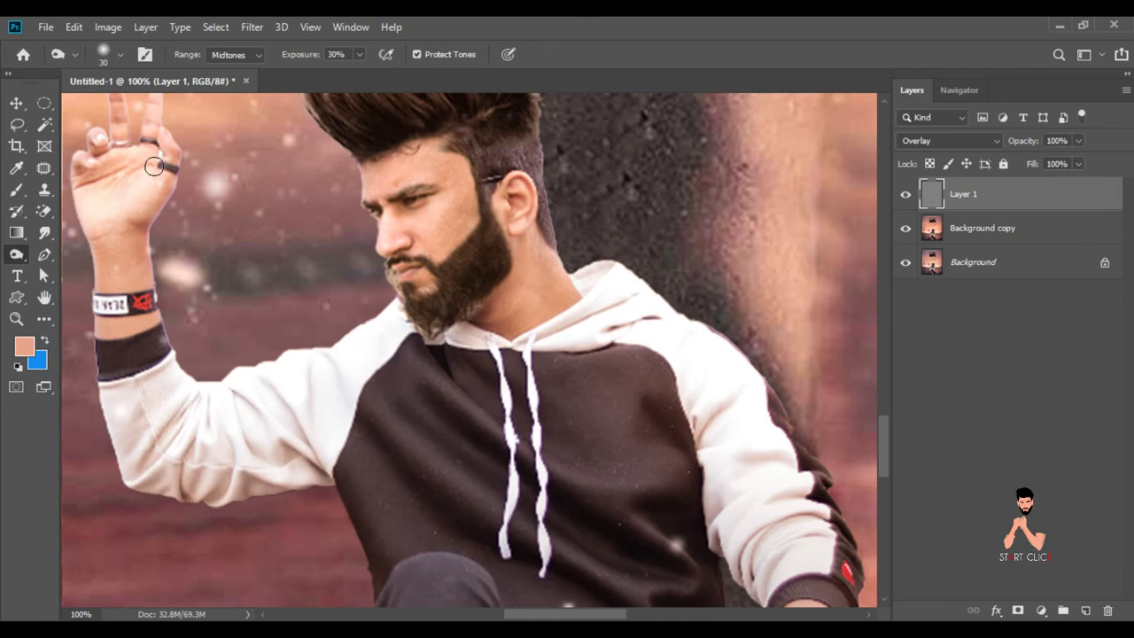
Resize the brush to about 25 px and switch to the Dodge tool.
scroll(154, 166, "down", 5)
key("bracketright")
key("bracketright")
key("bracketright")
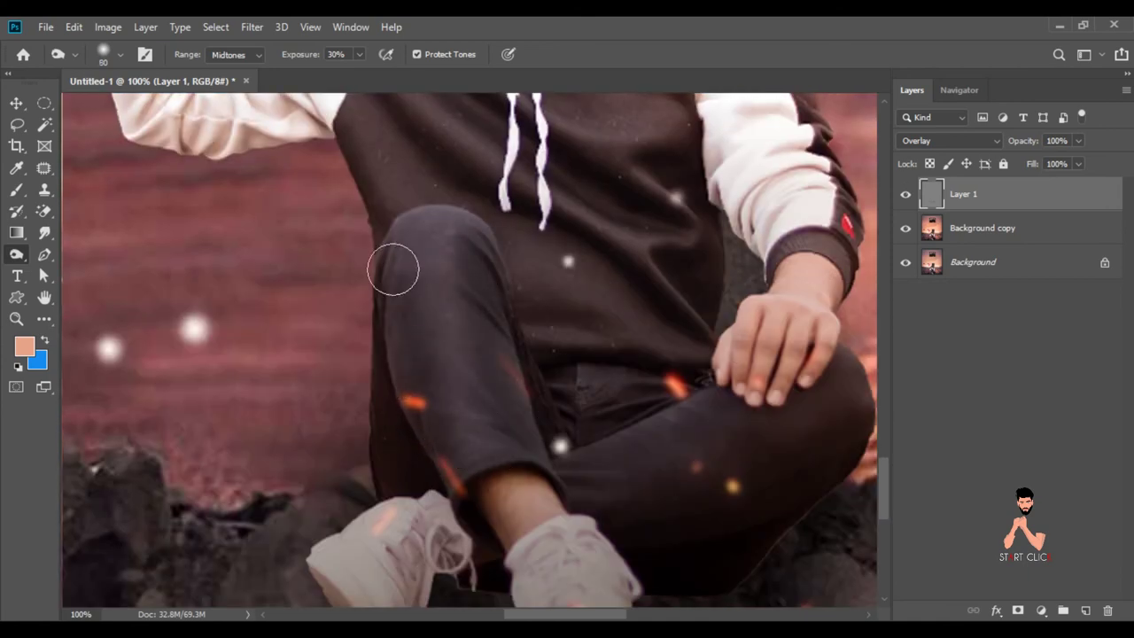
key("bracketleft")
key("bracketleft")
key("bracketleft")
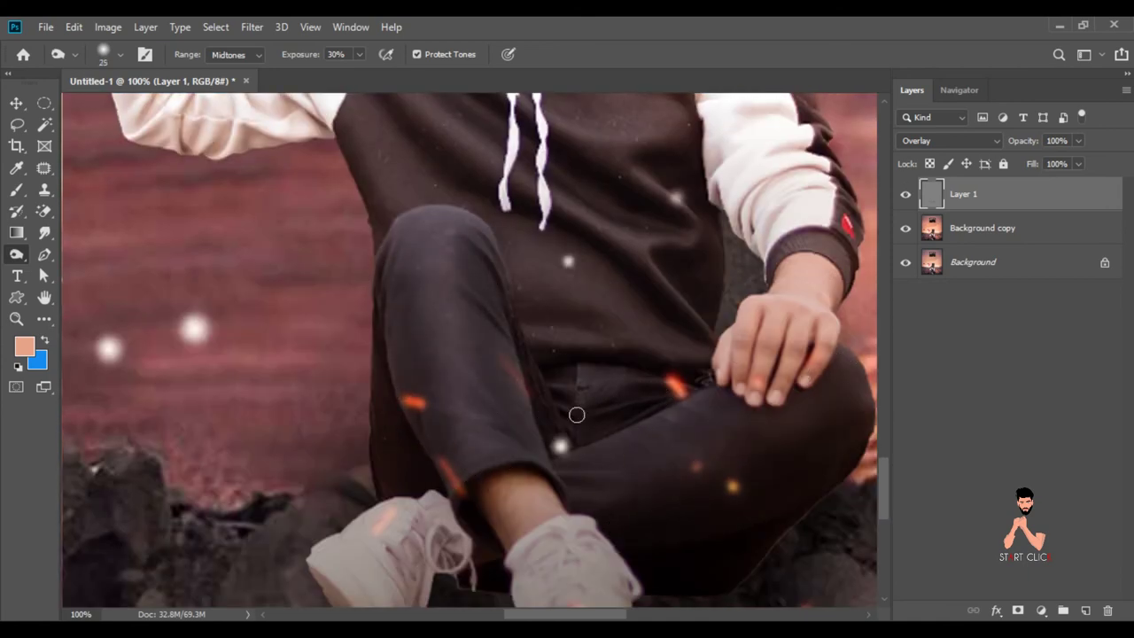
right_click(16, 257)
left_click(99, 254)
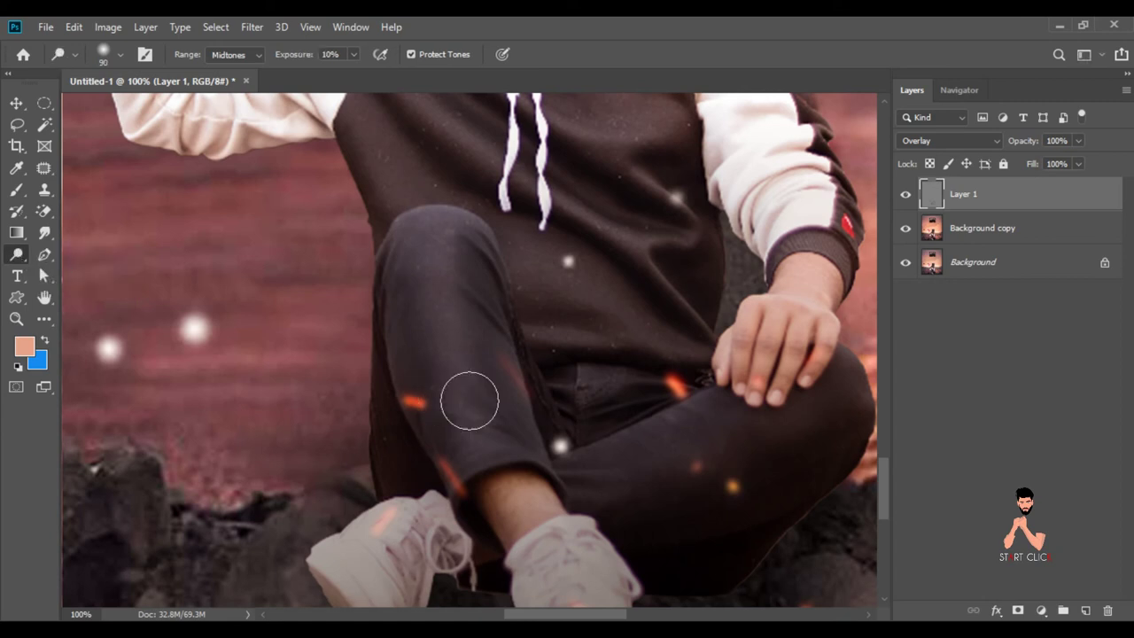
Set Dodge exposure to 30% and brighten the shin with a ~70 px brush.
right_click(724, 377)
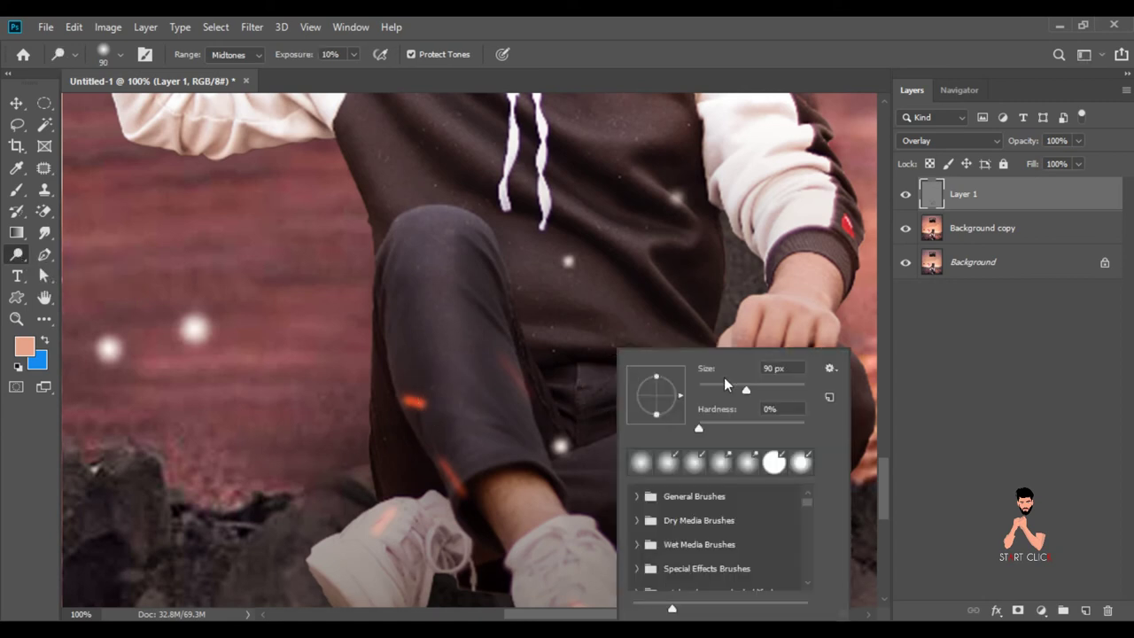
left_click(329, 54)
type("30")
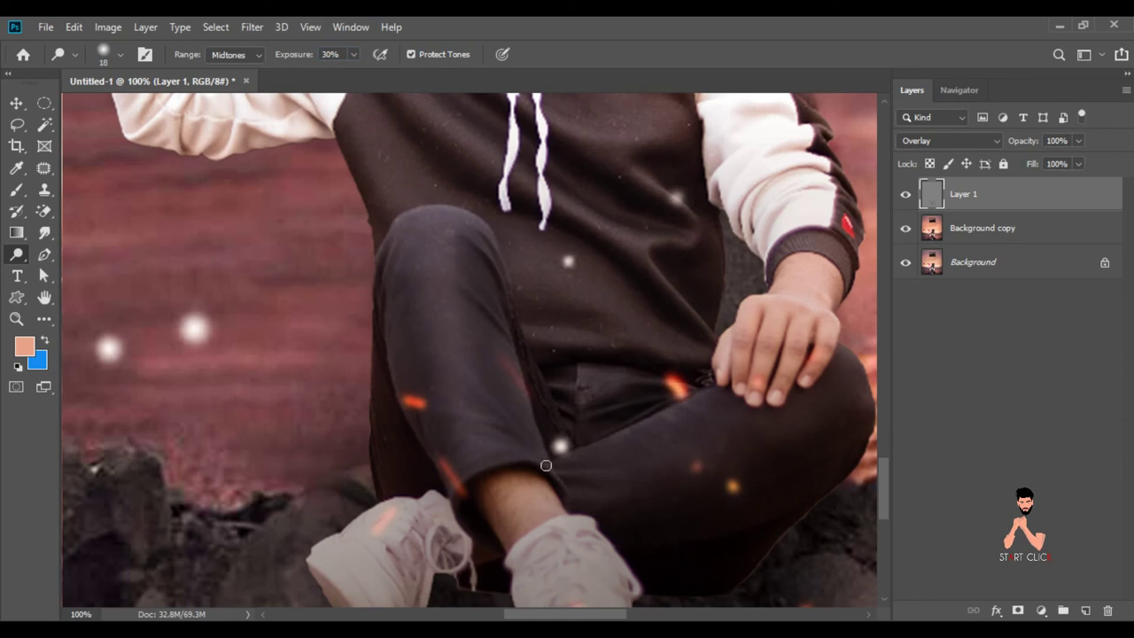
key("bracketright")
key("bracketright")
key("bracketright")
left_click_drag(450, 306, 430, 235)
With a ~35 px brush, brighten the upper and dark chest areas of the hoodie.
key("bracketleft")
key("bracketleft")
key("bracketleft")
scroll(620, 355, "up", 5)
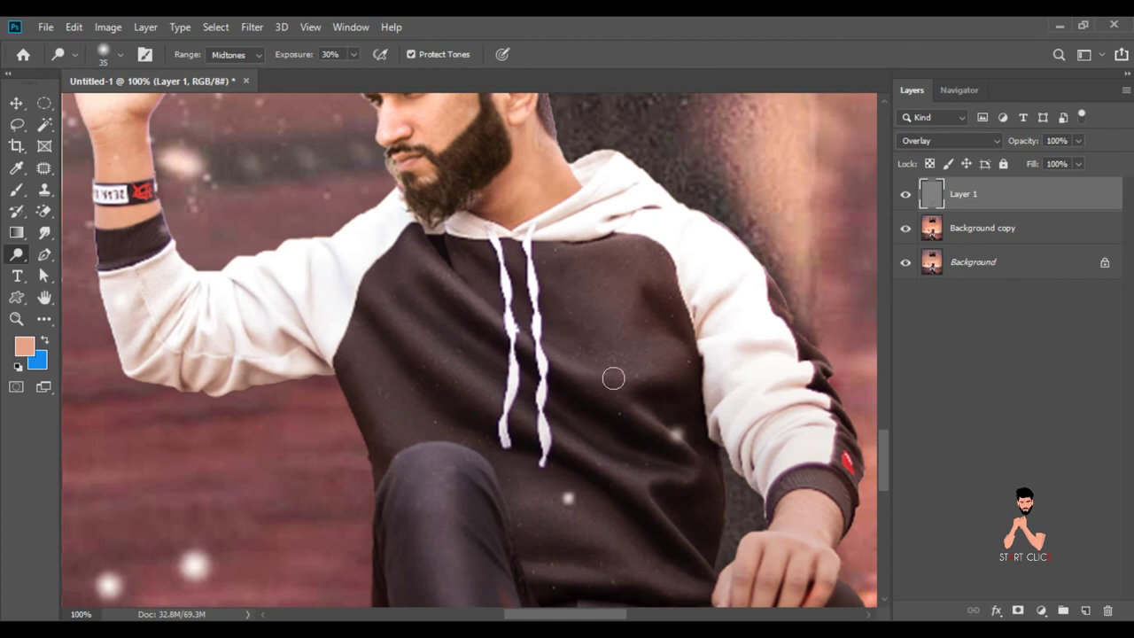
left_click_drag(619, 306, 472, 270)
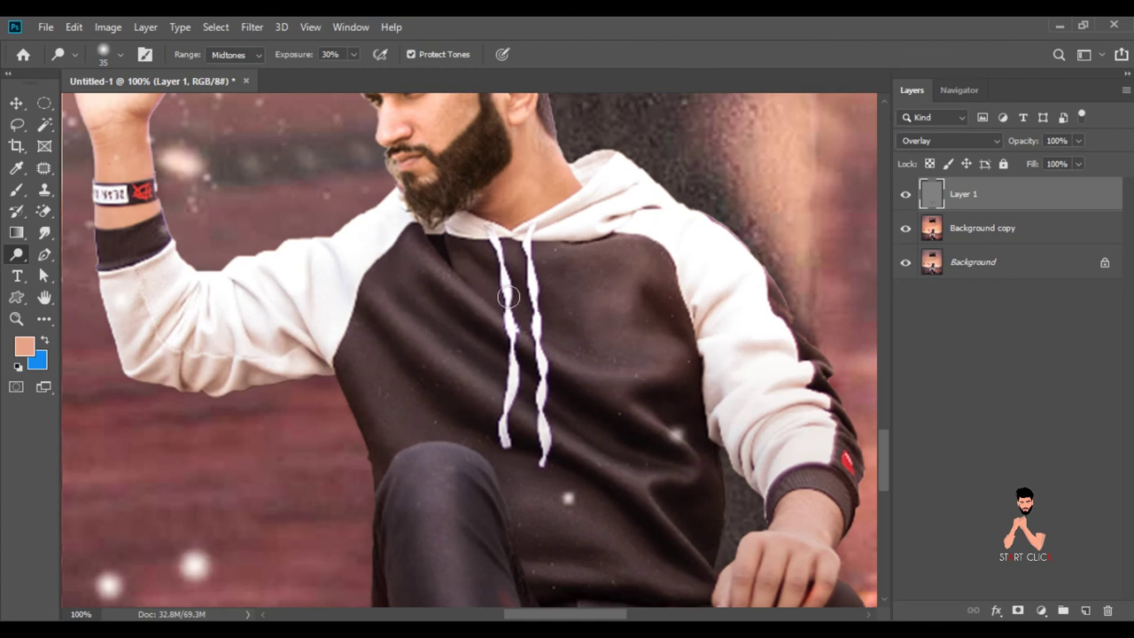
left_click_drag(399, 372, 413, 430)
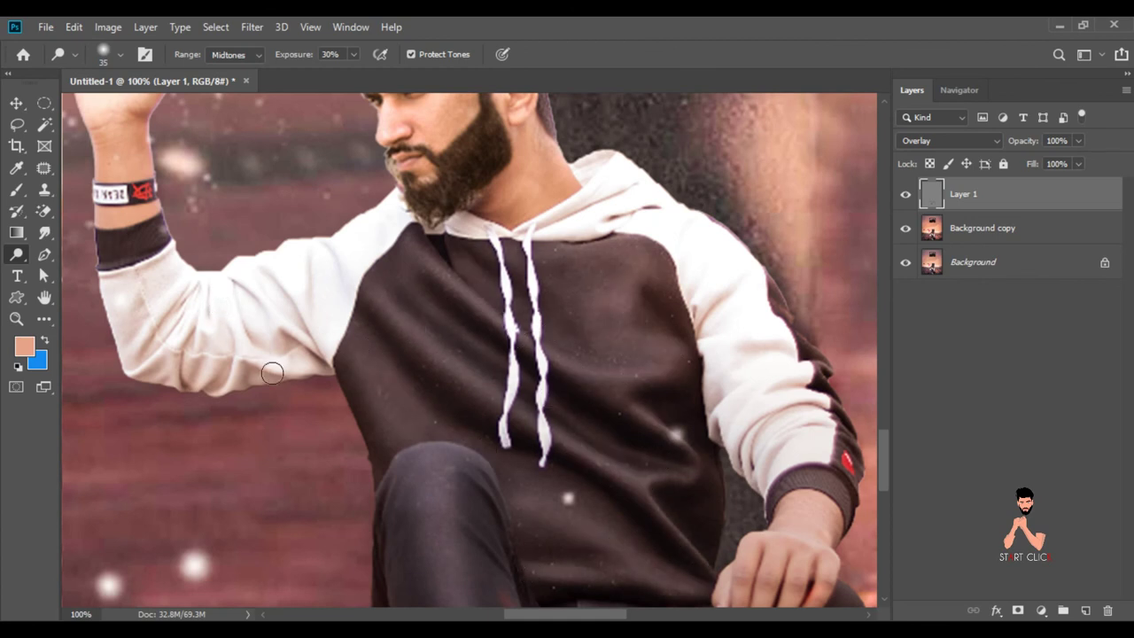
Zoom out, switch to Burn, and darken the top edge of the red pin.
scroll(531, 172, "up", 4)
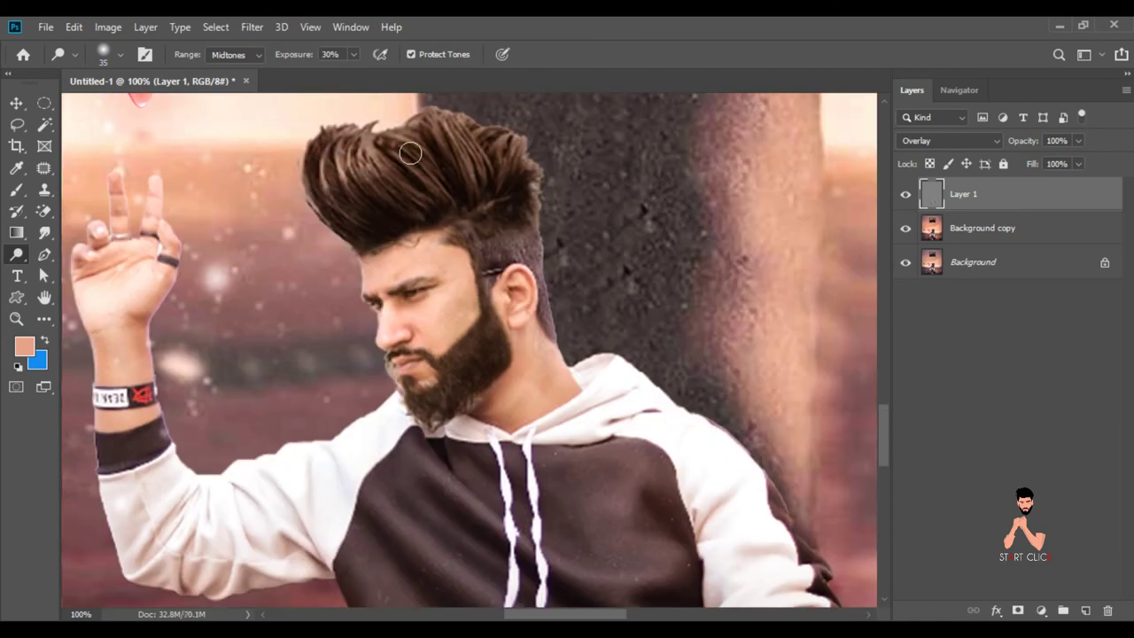
key("ctrl+minus")
key("ctrl+minus")
right_click(16, 254)
left_click(74, 265)
left_click_drag(323, 99, 293, 108)
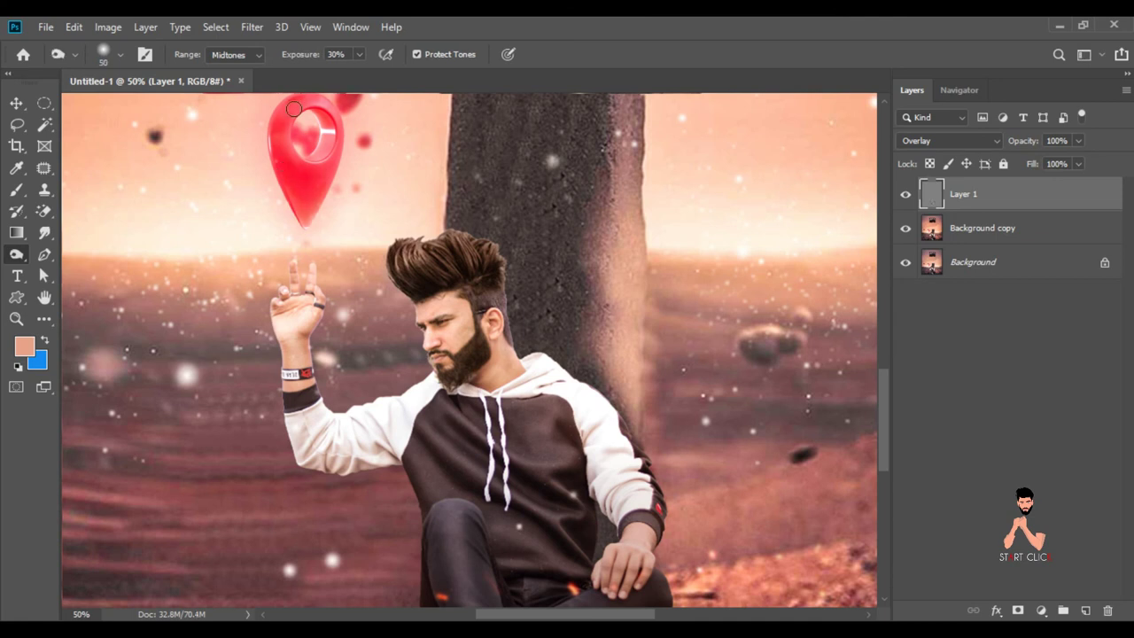
Switch back to Dodge and enlarge the brush beyond 300 px.
scroll(283, 144, "up", 2)
key("bracketright")
key("bracketright")
key("bracketright")
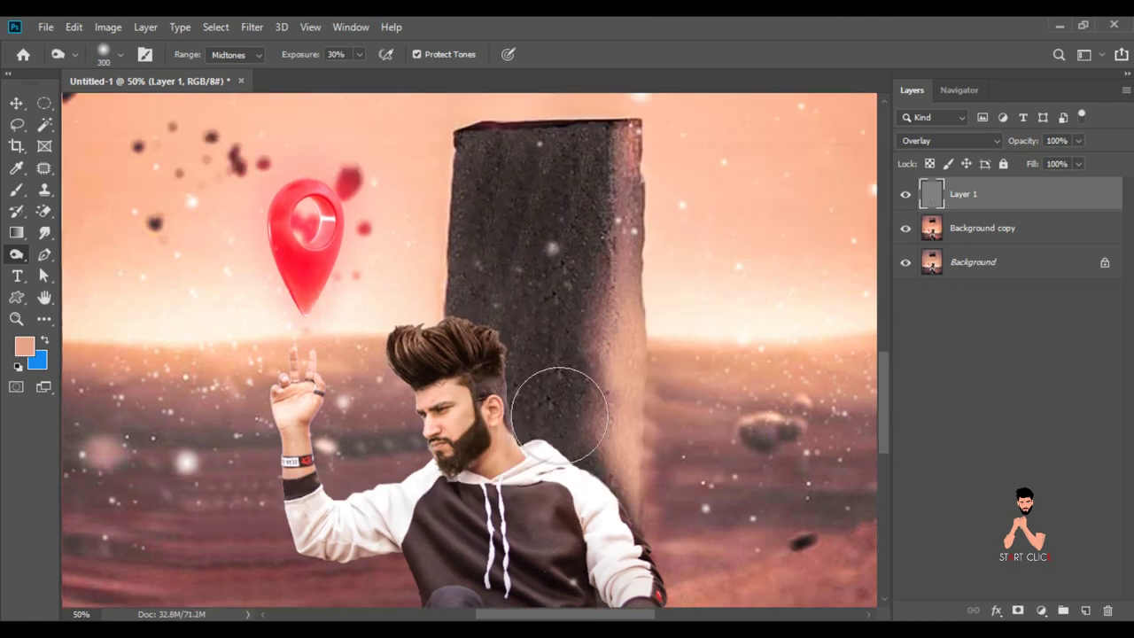
right_click(16, 254)
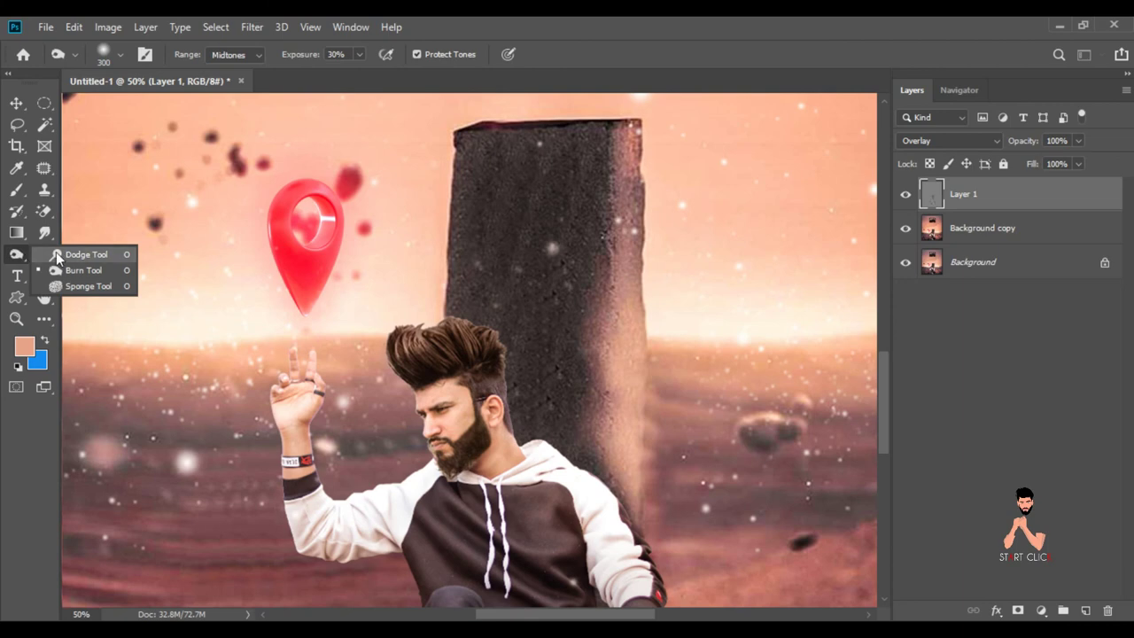
left_click(89, 251)
key("bracketright")
key("bracketright")
key("bracketright")
key("bracketright")
key("bracketright")
key("bracketright")
Zoom out to the full image and Merge Visible from the Layers panel.
key("ctrl+minus")
key("ctrl+minus")
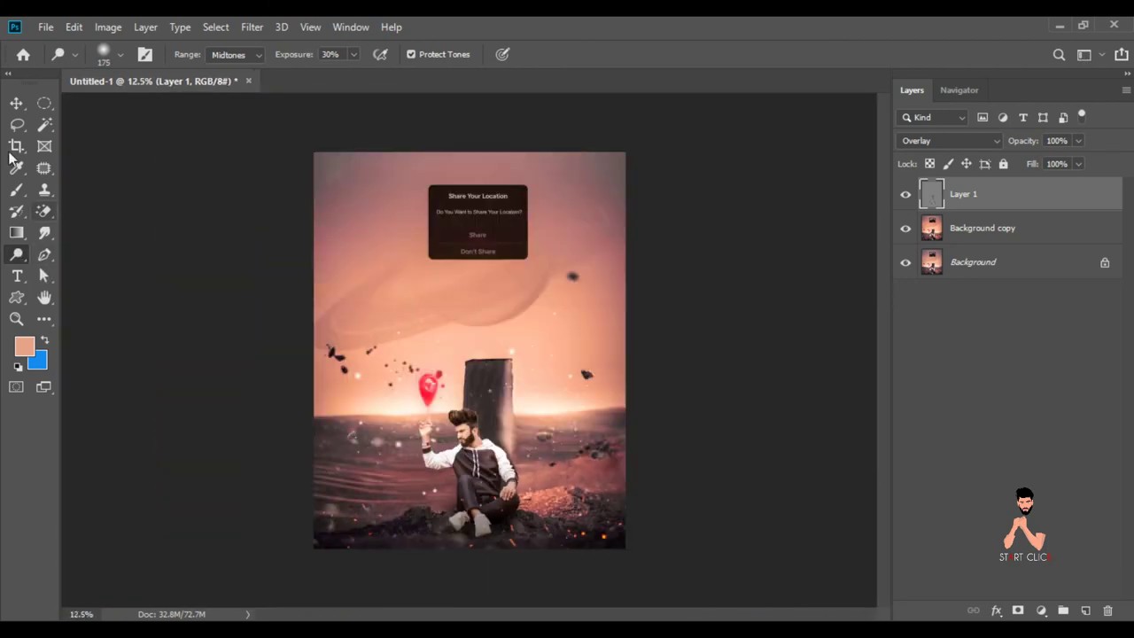
key("v")
right_click(974, 191)
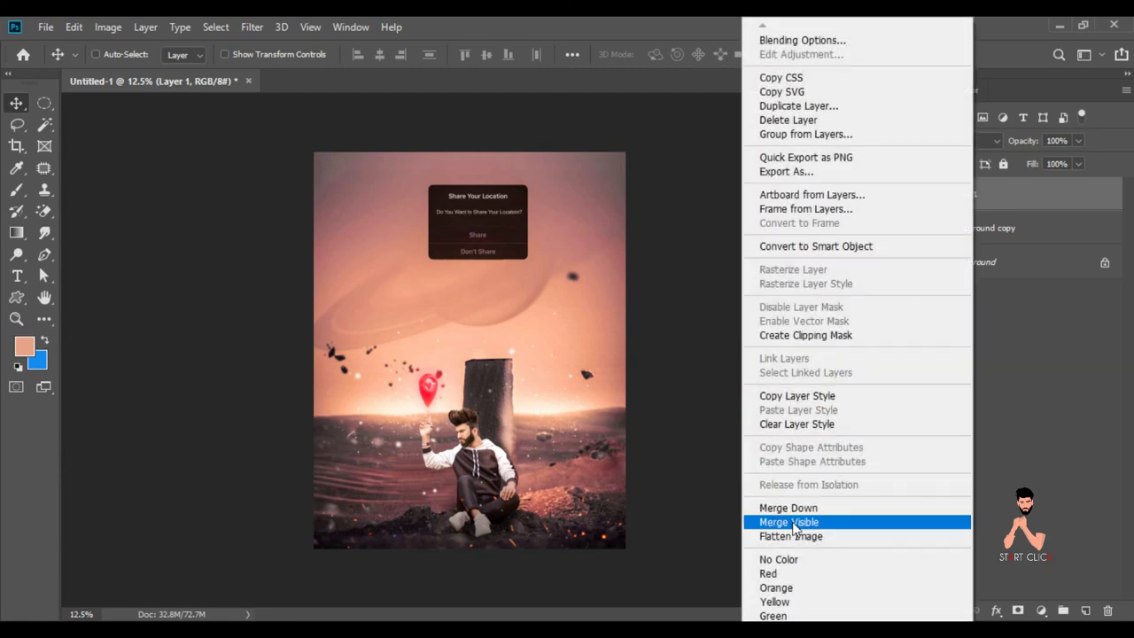
left_click(789, 523)
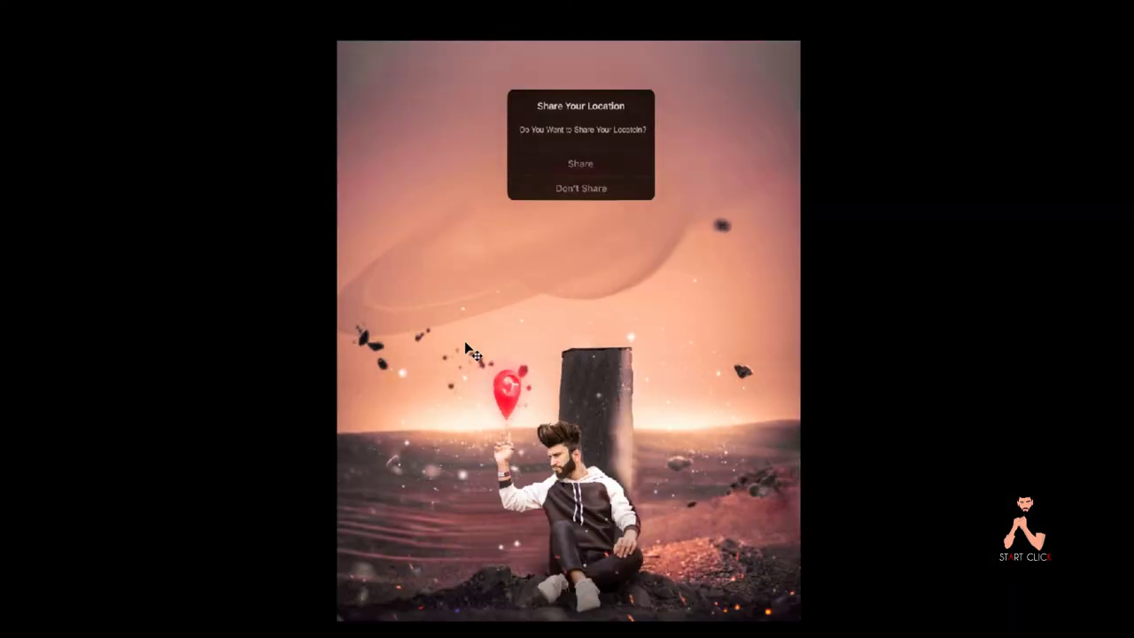